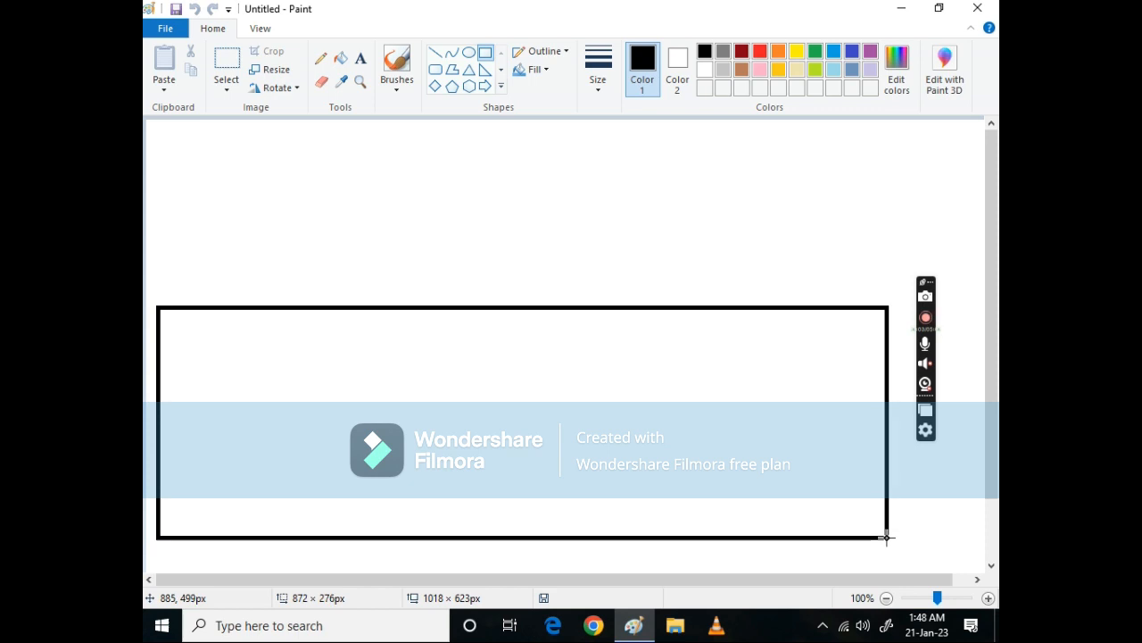
Step: Move the large desk rectangle down to the canvas's lower part and draw a narrow full-height vertical divider near its right end
drag(666, 405, 658, 439)
click(588, 243)
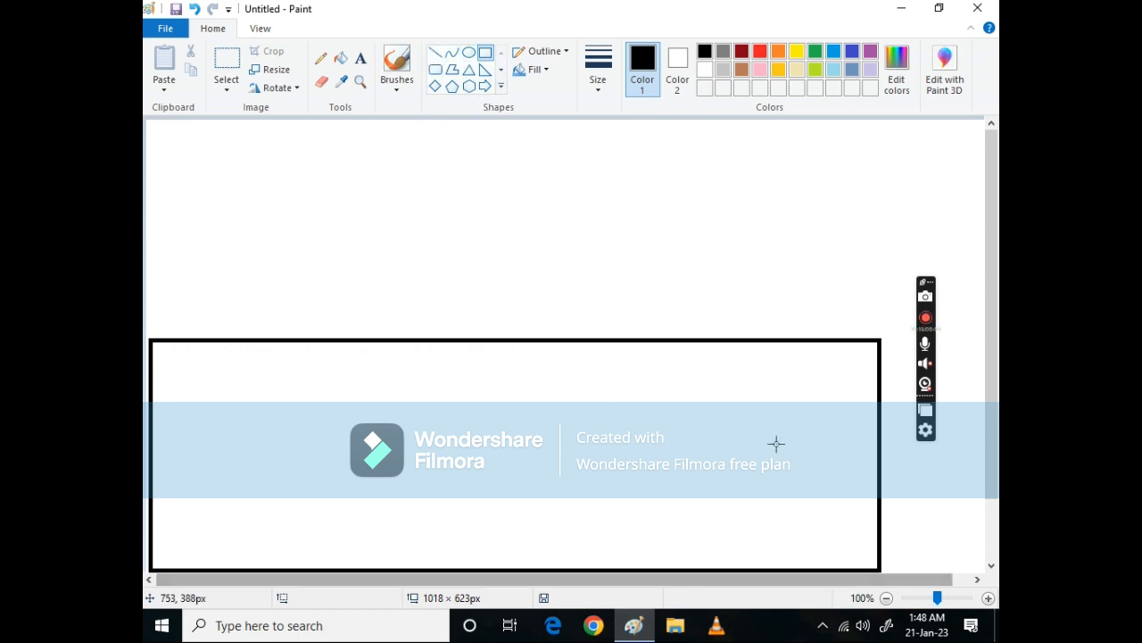
drag(713, 342, 730, 569)
click(625, 299)
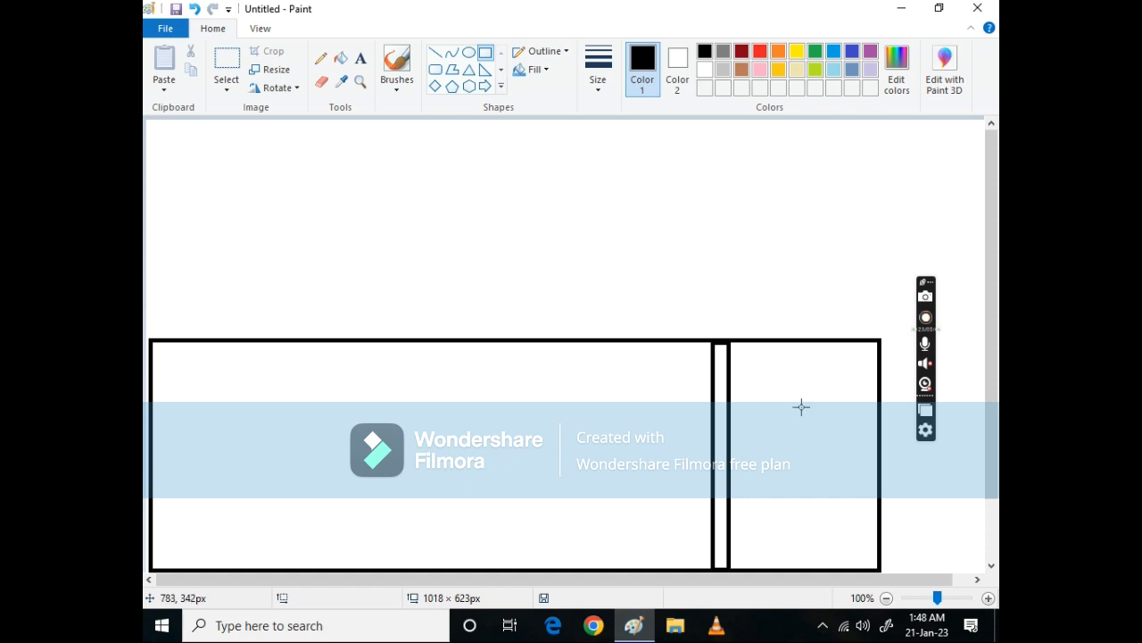
Step: Draw a bar about 173 × 19 px across the desk's right compartment and, above it, a drawer front about 160 × 58 px with a handle
drag(731, 418, 877, 435)
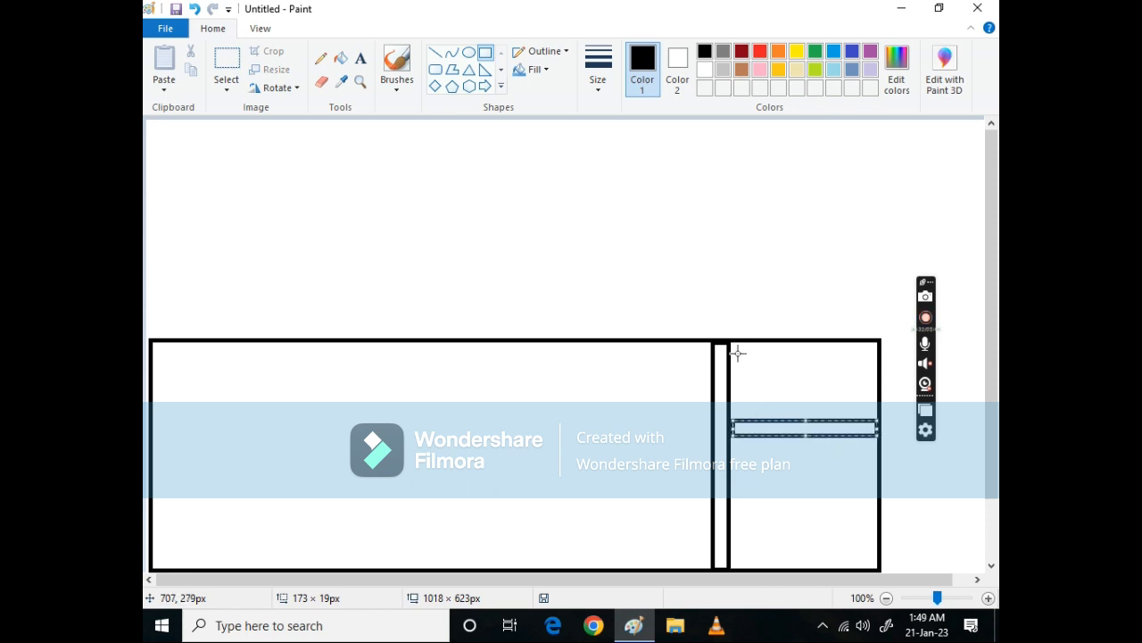
drag(737, 354, 871, 400)
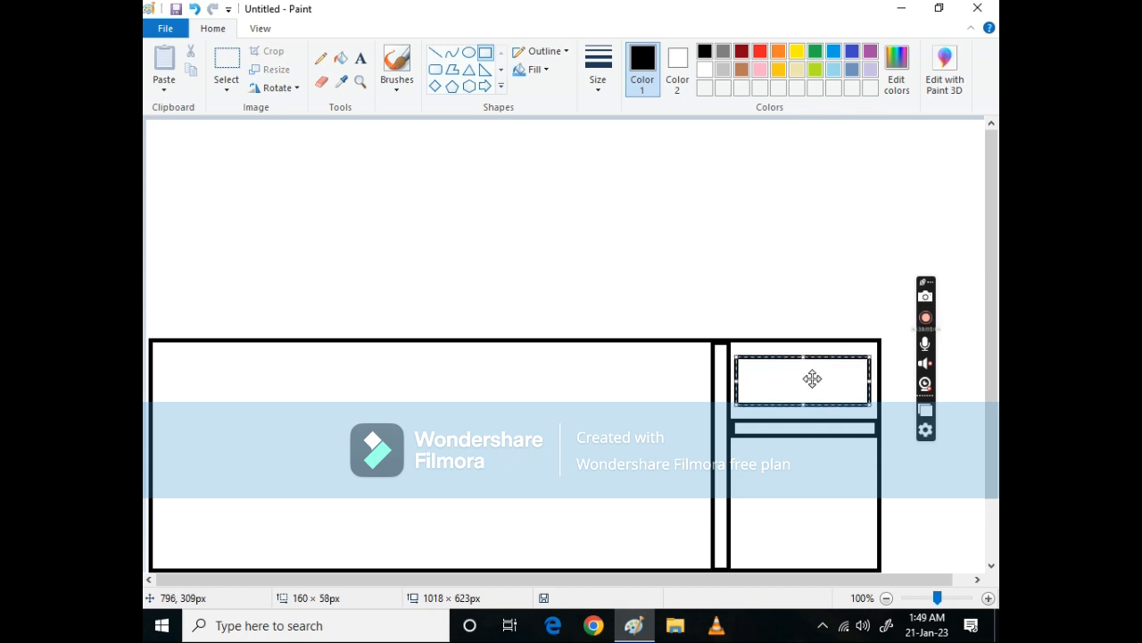
click(796, 288)
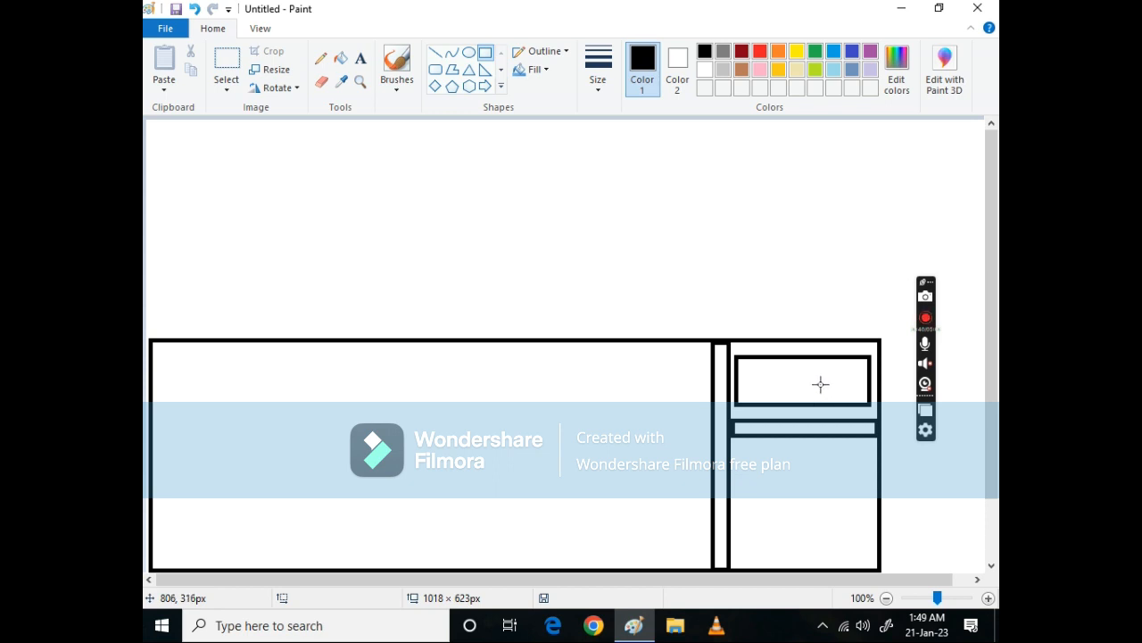
drag(788, 375, 822, 379)
click(806, 284)
Step: Draw a cabinet door about 168 × 147 px below the right compartment's bar and add a thin vertical handle near its left edge
drag(734, 443, 873, 564)
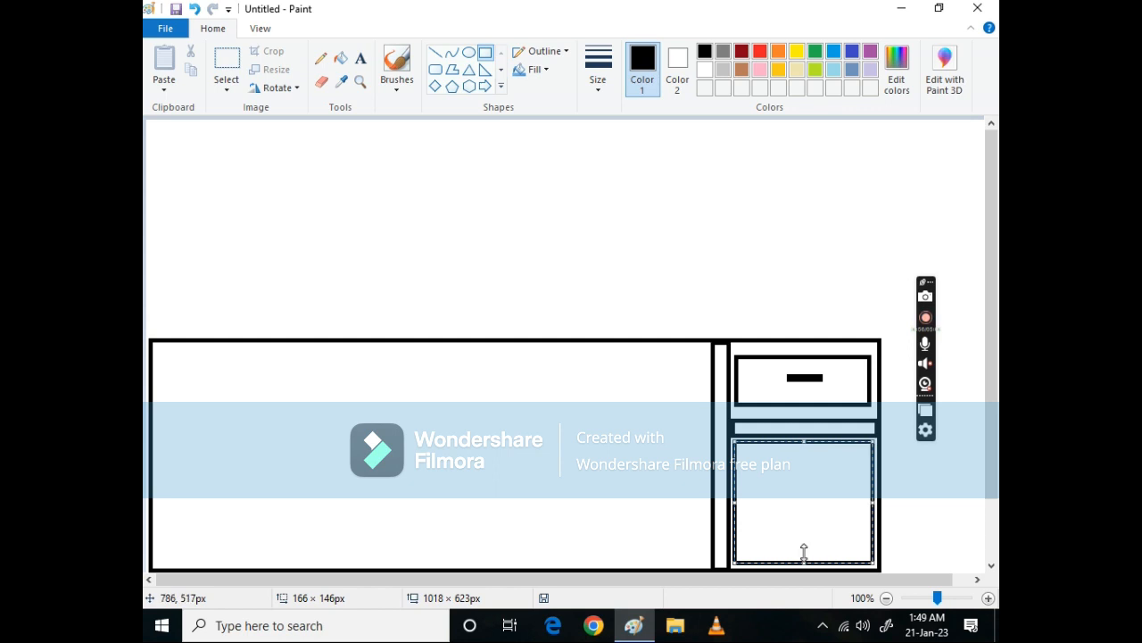
drag(804, 552, 804, 560)
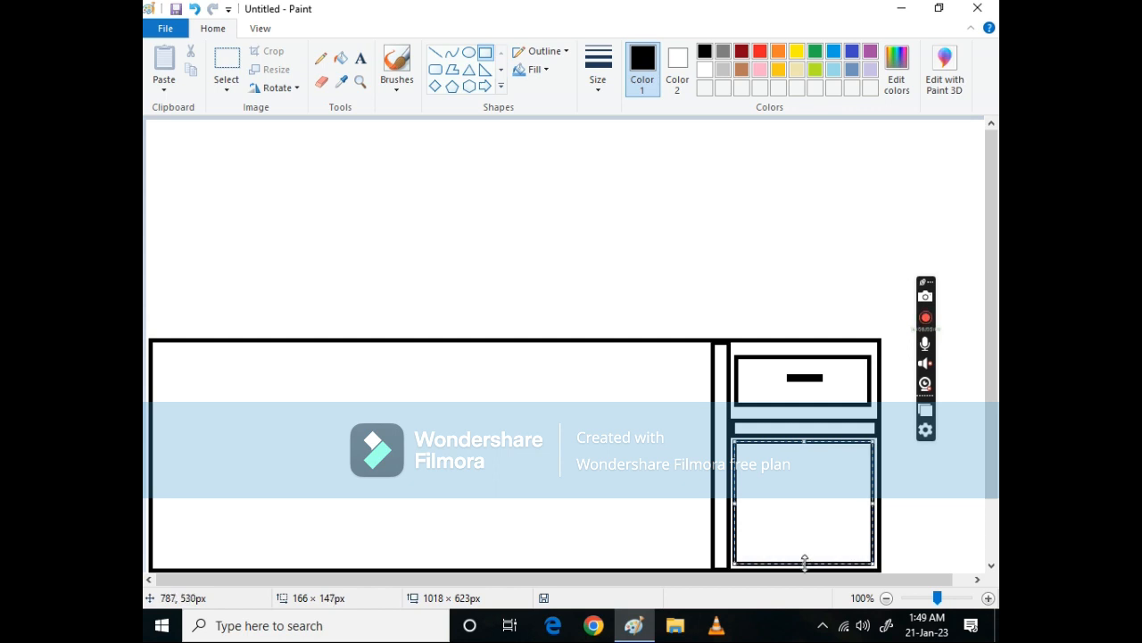
drag(872, 504, 874, 506)
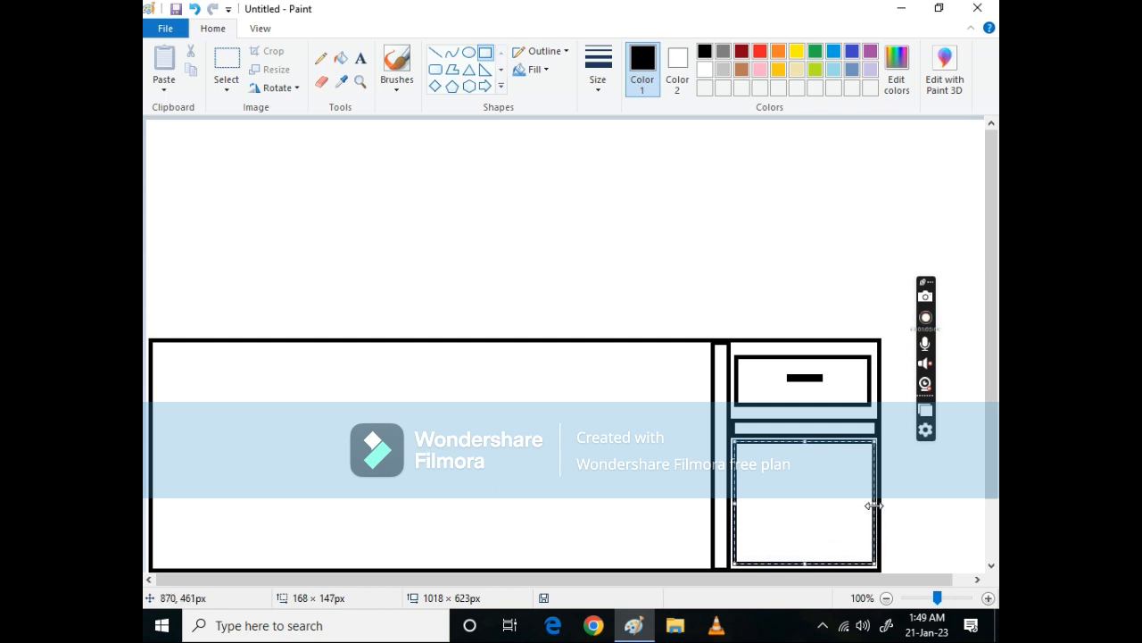
click(794, 219)
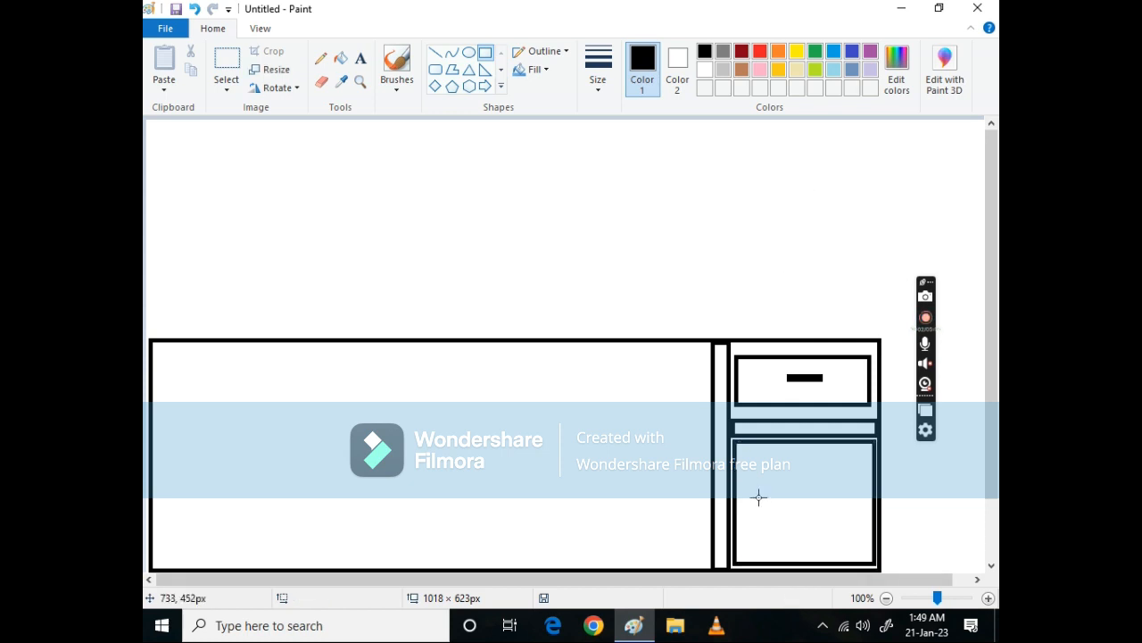
drag(753, 488, 750, 521)
click(751, 284)
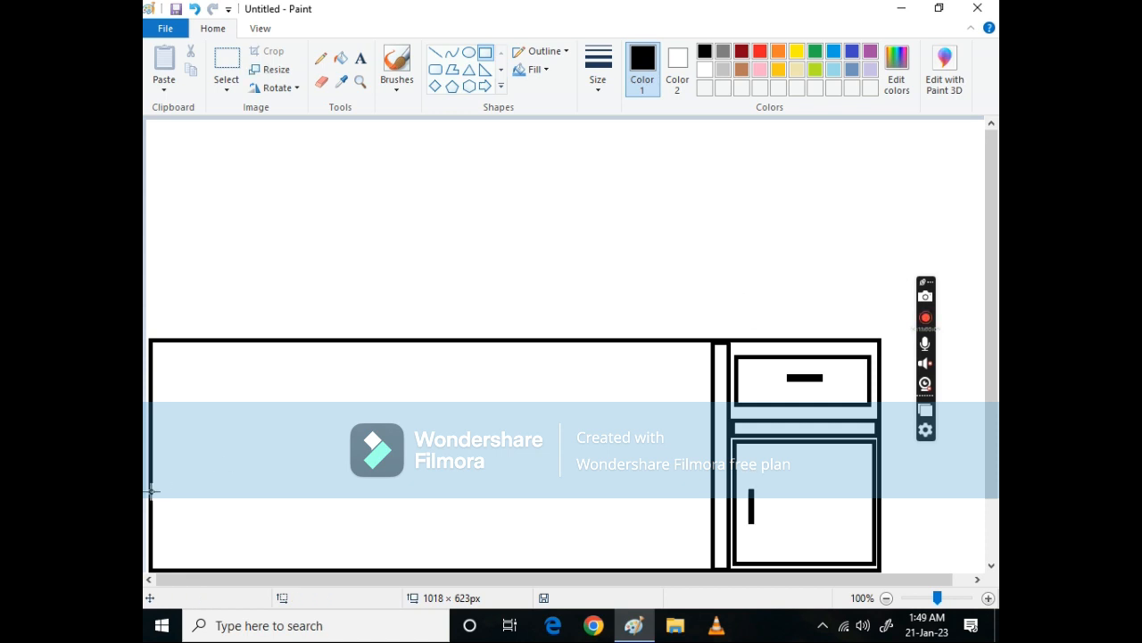
Step: Draw two long horizontal bars across the desk's left section: one about 667 × 17 px raised level with the right compartment's bar, another below it
mouse_move(151, 448)
mouse_down()
mouse_move(639, 463)
mouse_move(706, 489)
mouse_move(711, 462)
mouse_up()
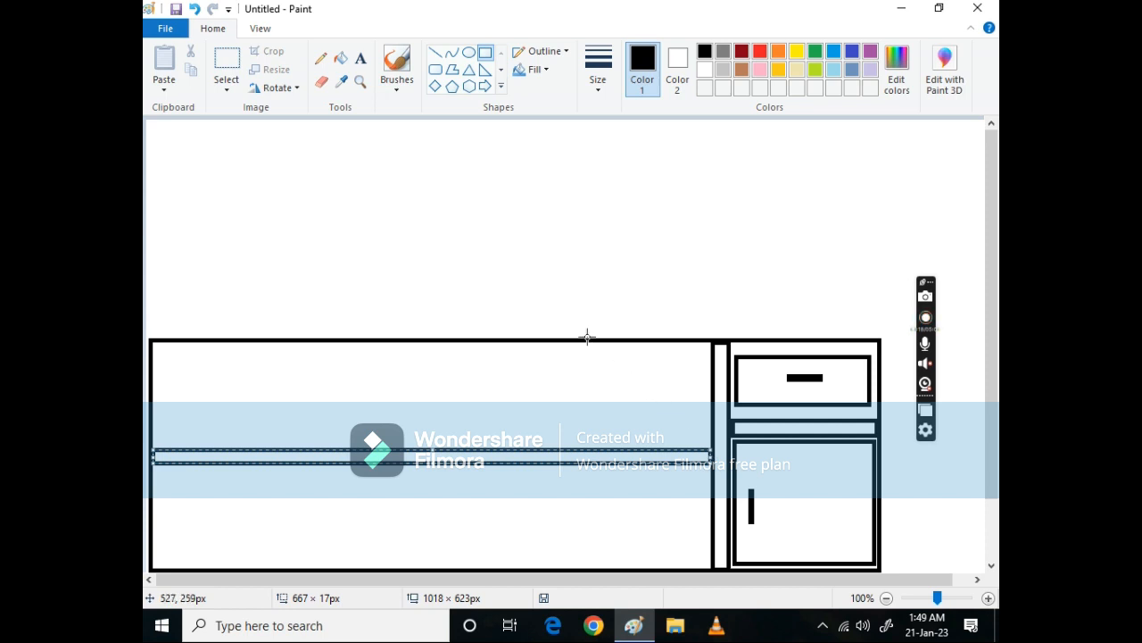
key(Up)
key(Up)
key(Up)
key(Up)
key(Up)
key(Up)
key(Up)
key(Up)
key(Up)
key(Up)
key(Up)
key(Up)
key(Up)
key(Up)
key(Up)
key(Up)
key(Up)
key(Up)
key(Up)
key(Up)
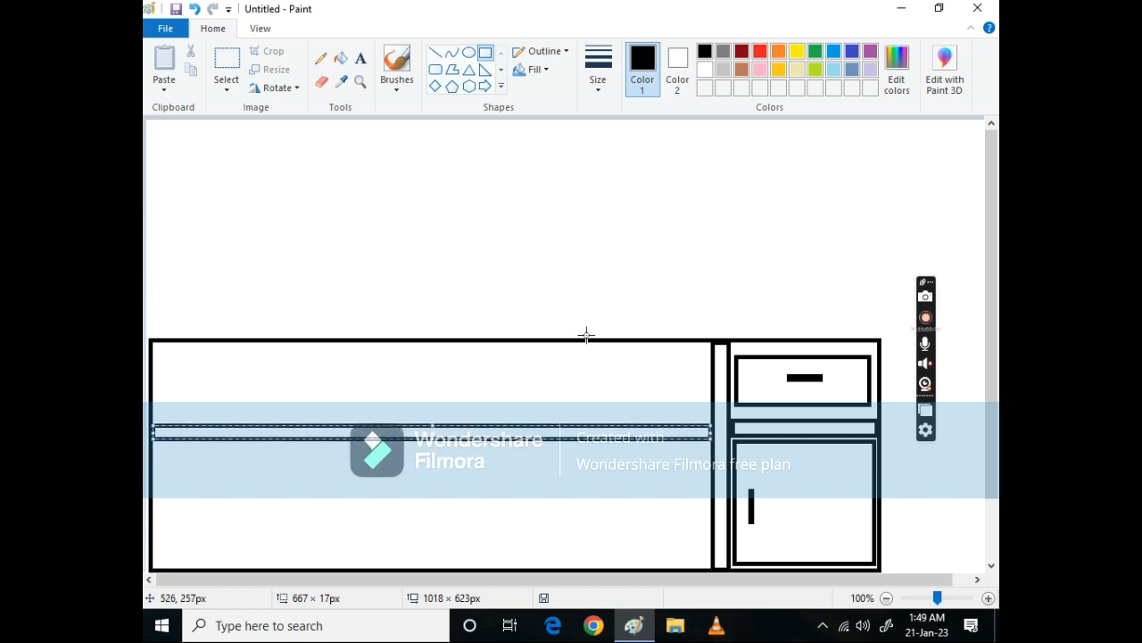
key(Up)
key(Up)
key(Up)
key(Up)
click(572, 368)
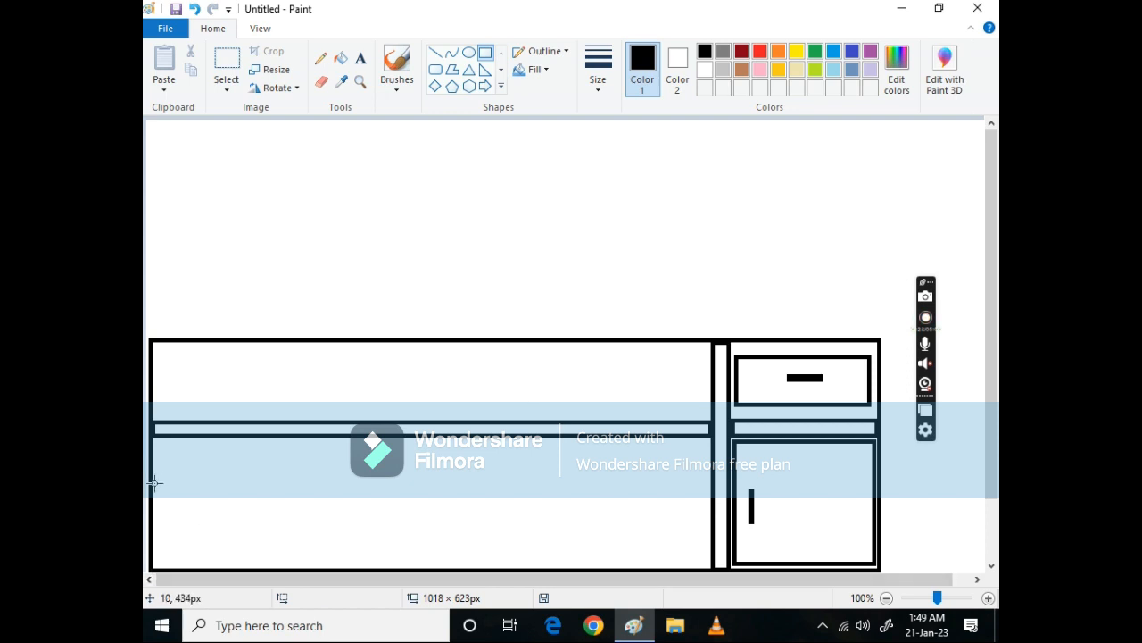
drag(154, 483, 707, 500)
click(503, 368)
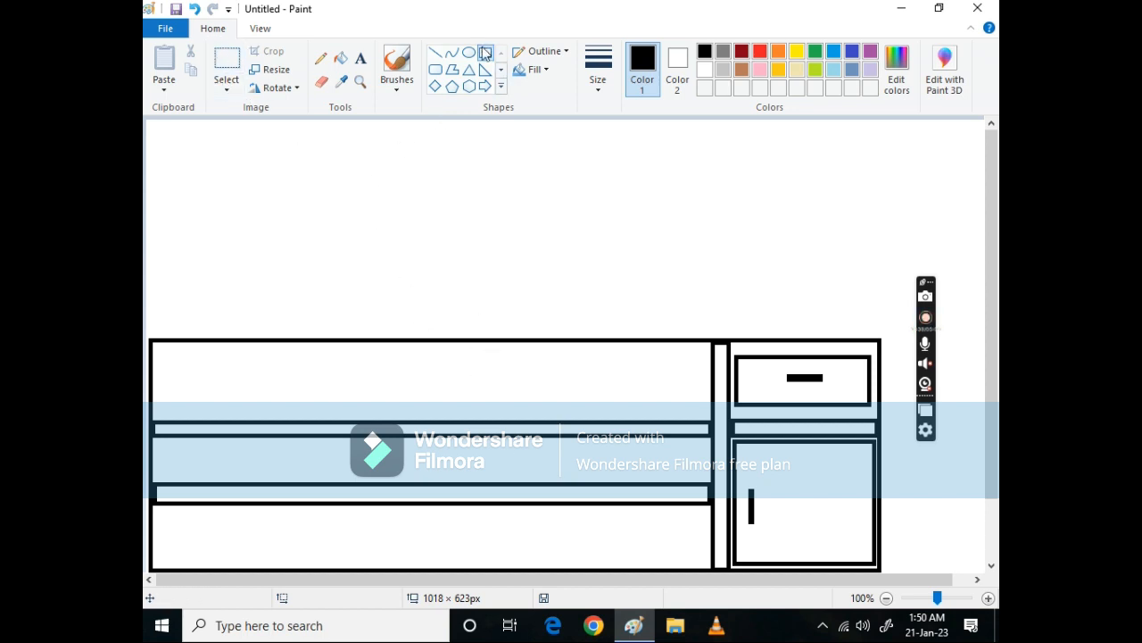
Step: Draw a monitor screen above the desk's left part as an outer rectangle with an inner rectangle about 173 × 81 px
mouse_move(277, 181)
mouse_down()
mouse_move(384, 268)
mouse_move(434, 261)
mouse_up()
click(526, 205)
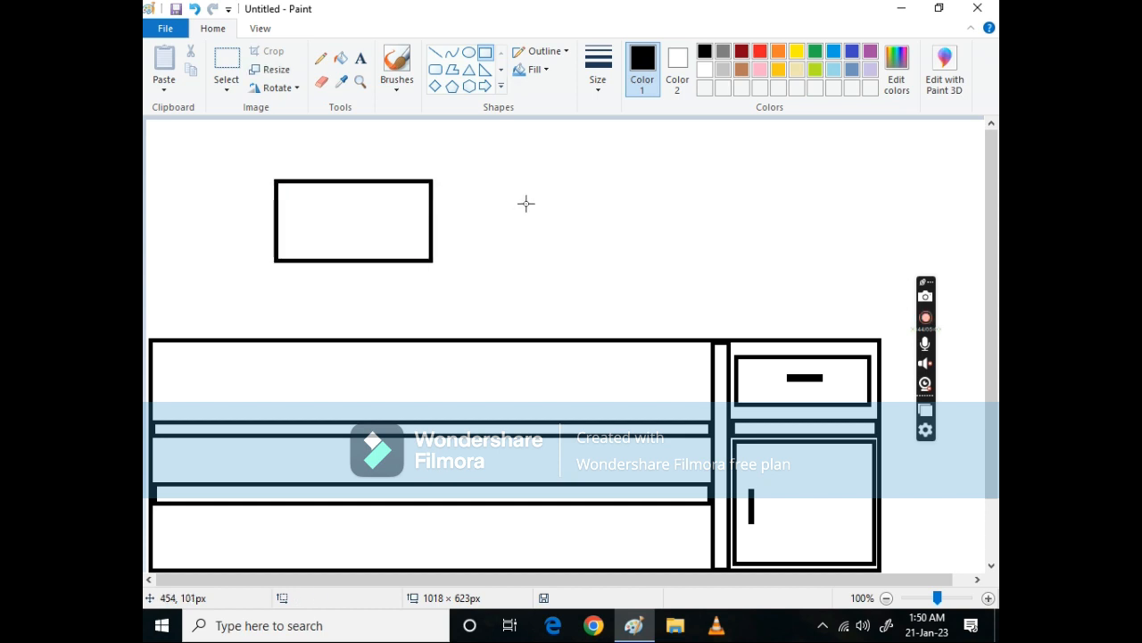
mouse_move(281, 184)
mouse_down()
mouse_move(365, 242)
mouse_move(421, 239)
mouse_move(426, 251)
mouse_up()
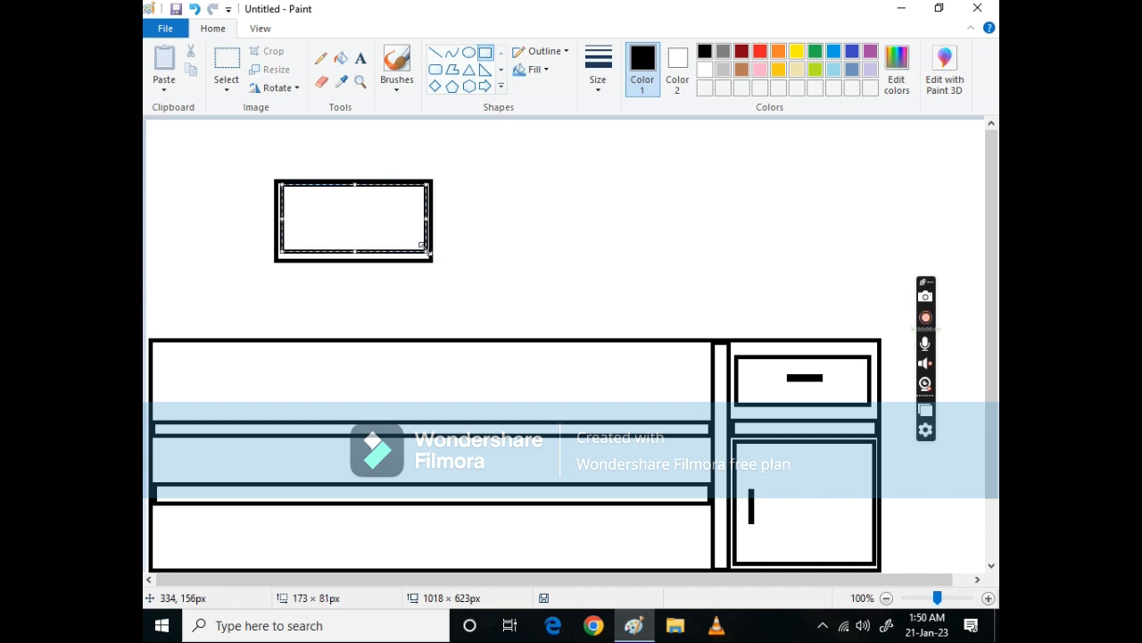
click(471, 230)
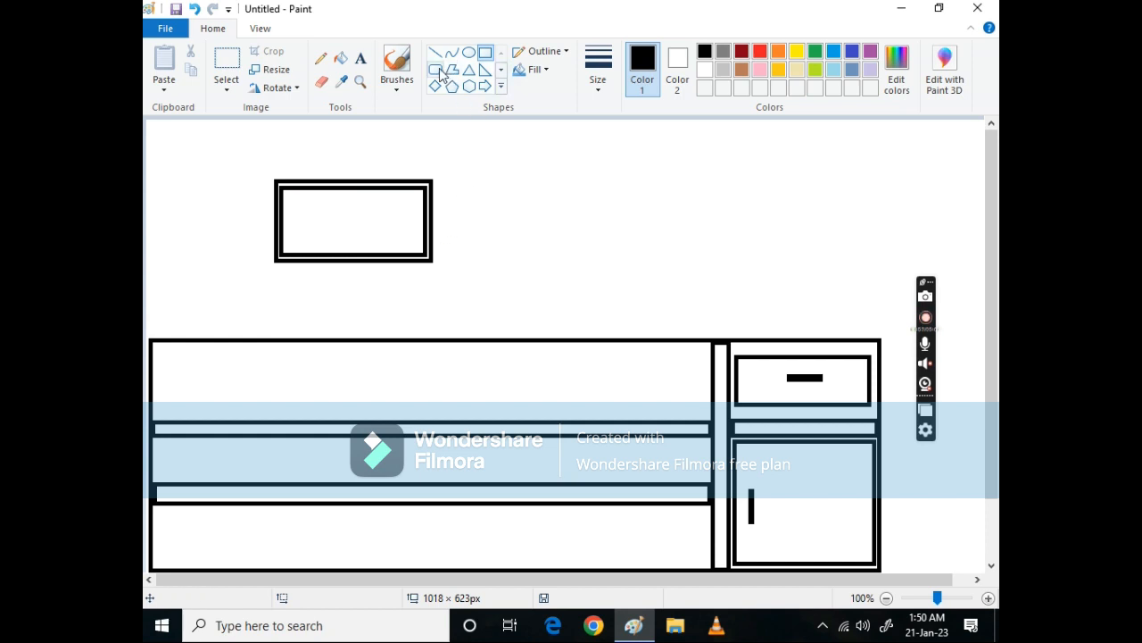
click(468, 52)
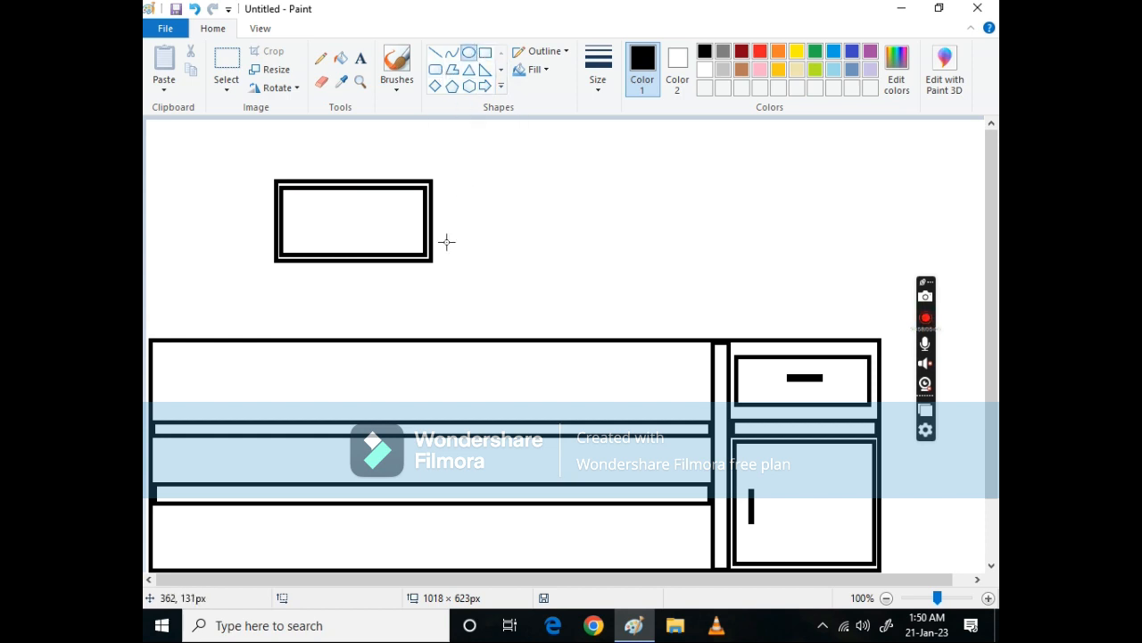
drag(330, 310, 370, 313)
key(Down)
key(Down)
key(Down)
key(Down)
key(Down)
key(Down)
key(Down)
key(Down)
key(Down)
key(Down)
key(Down)
key(Down)
key(Down)
key(Down)
key(Down)
key(Down)
key(Down)
key(Down)
key(Down)
key(Down)
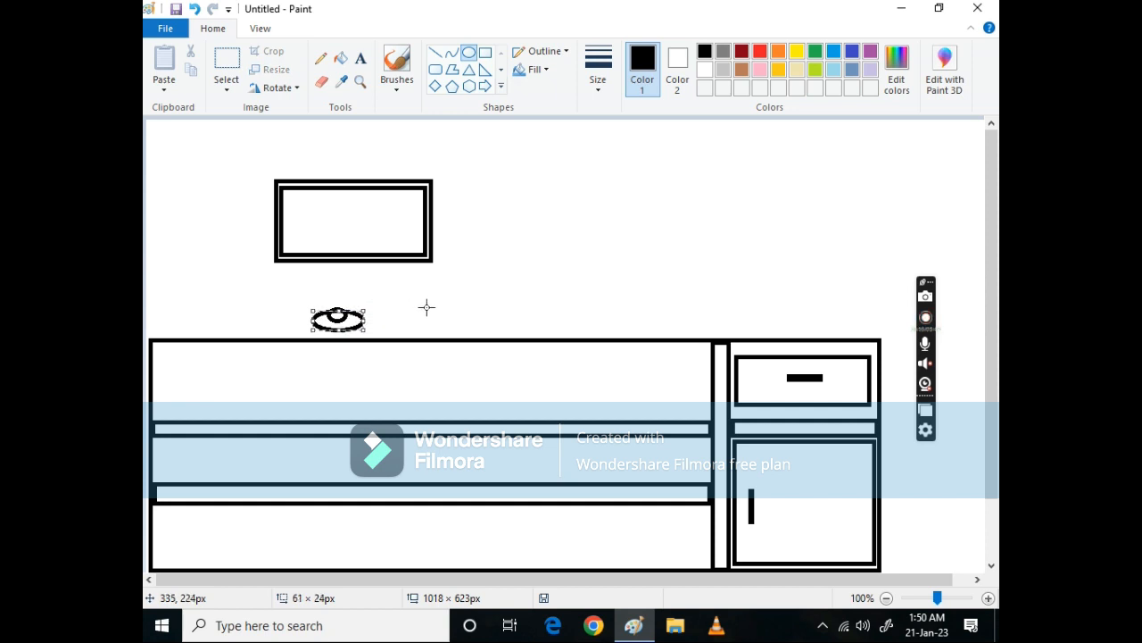
click(194, 9)
click(194, 8)
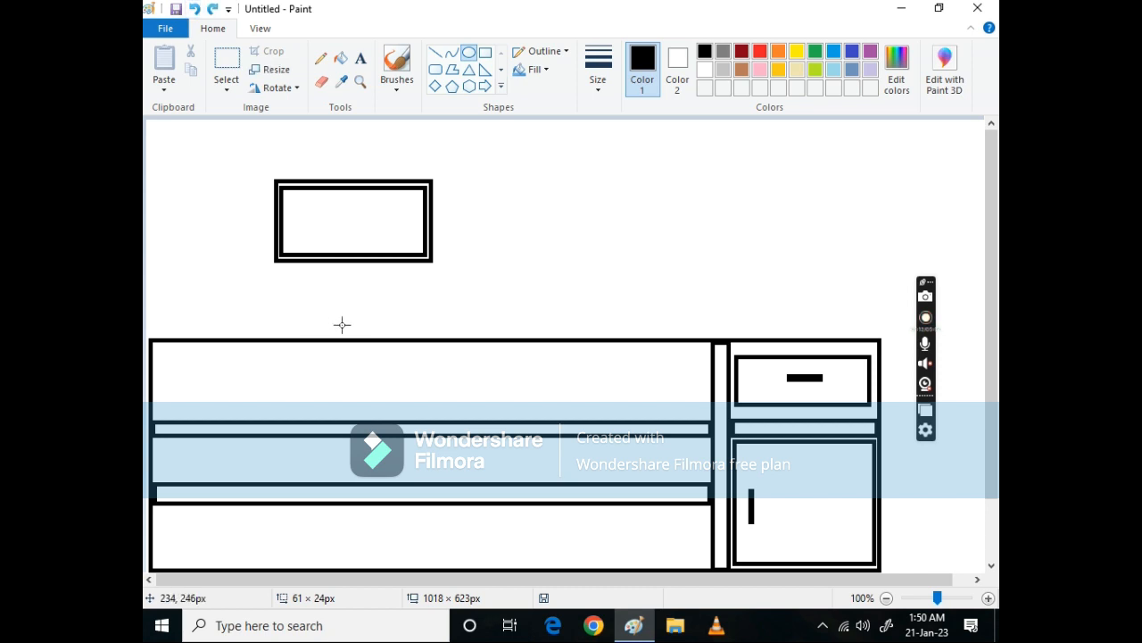
Step: Draw the monitor's base on the desk's top edge as a small ellipse about 20 × 10 px inside one about 63 × 25 px
drag(343, 322, 351, 332)
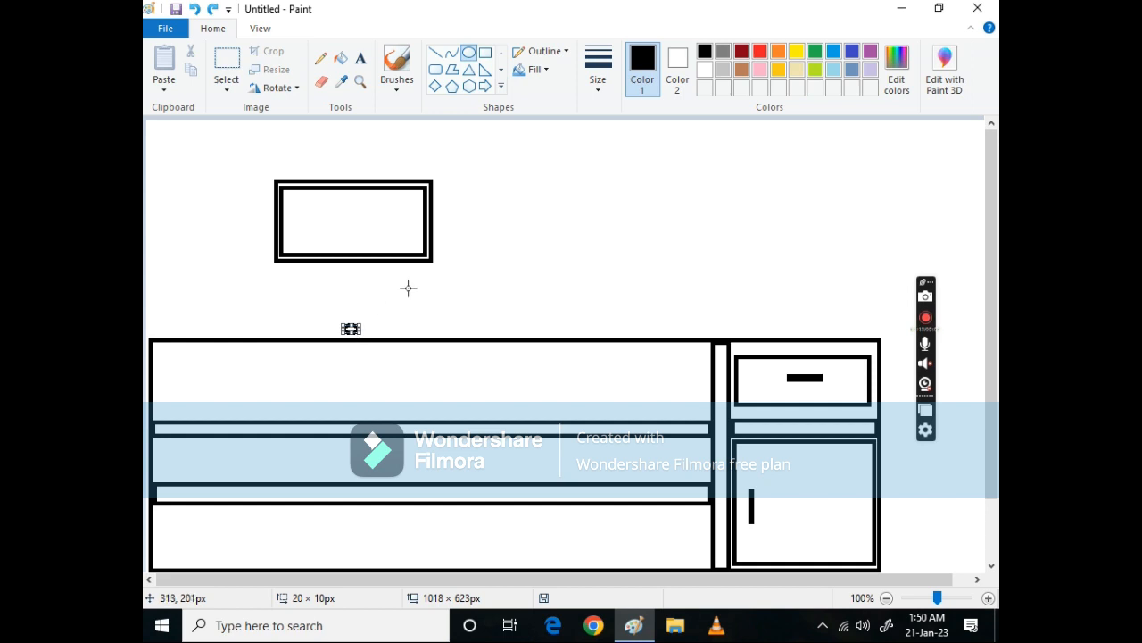
mouse_move(325, 312)
mouse_down()
mouse_move(357, 319)
mouse_move(376, 342)
mouse_move(362, 318)
mouse_up()
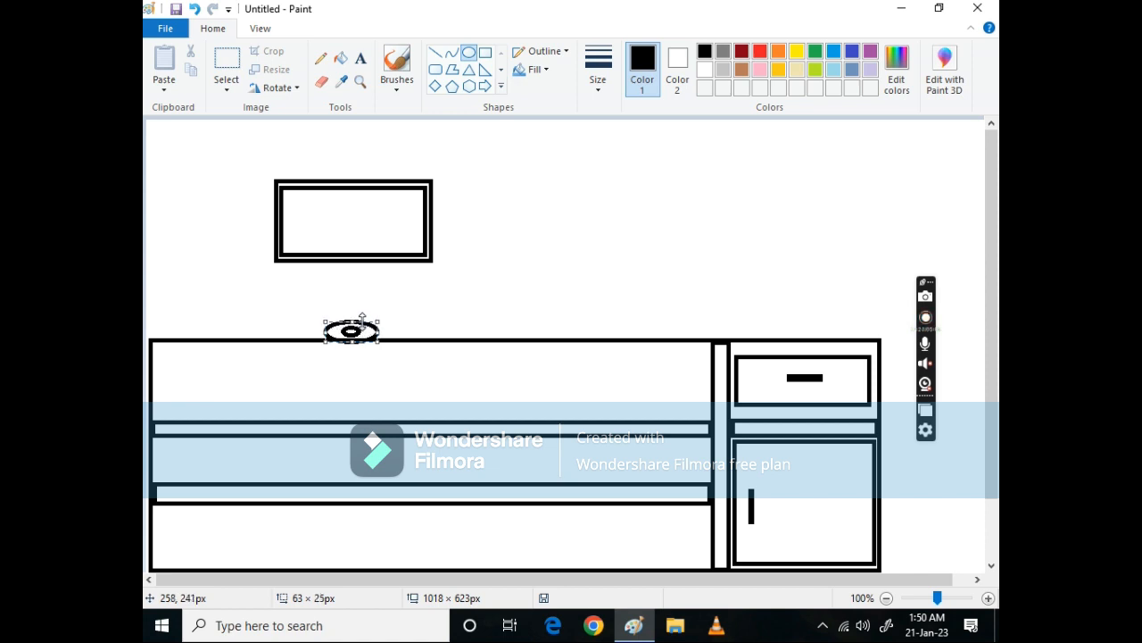
click(411, 303)
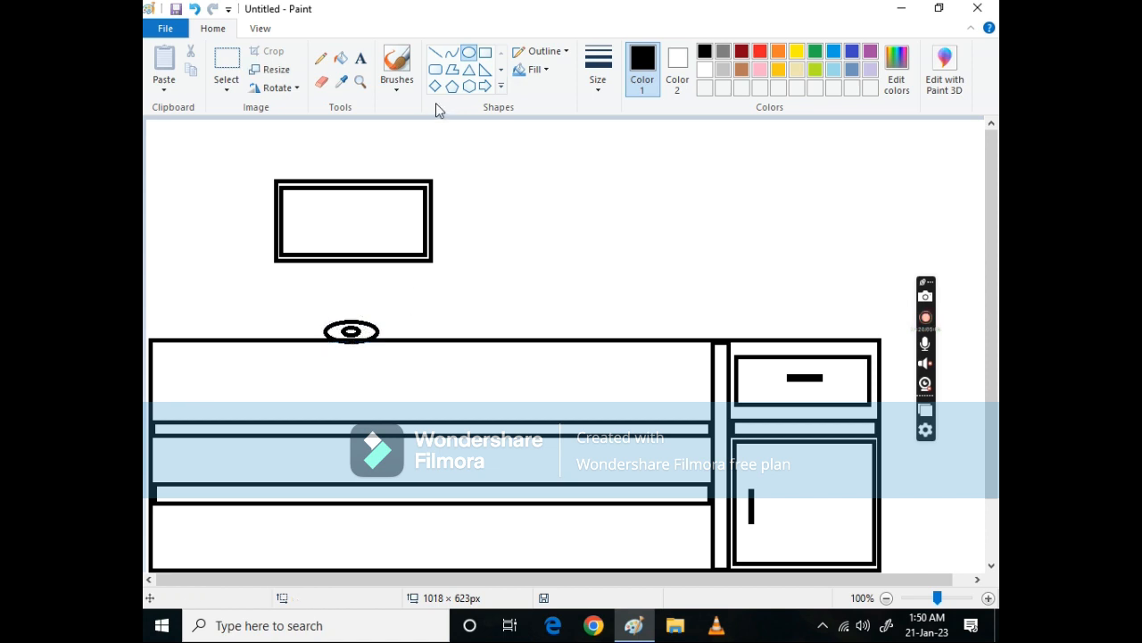
Step: Draw a rounded-rectangle monitor stand about 28 × 81 px from the screen's lower edge down to the elliptical base
click(437, 69)
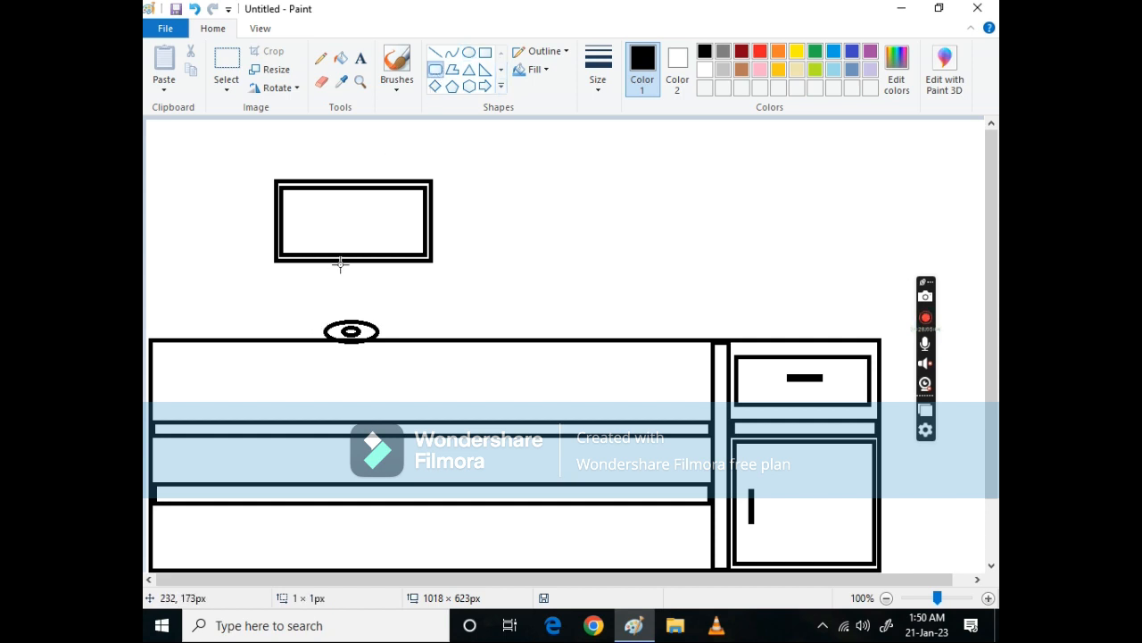
drag(340, 263, 365, 332)
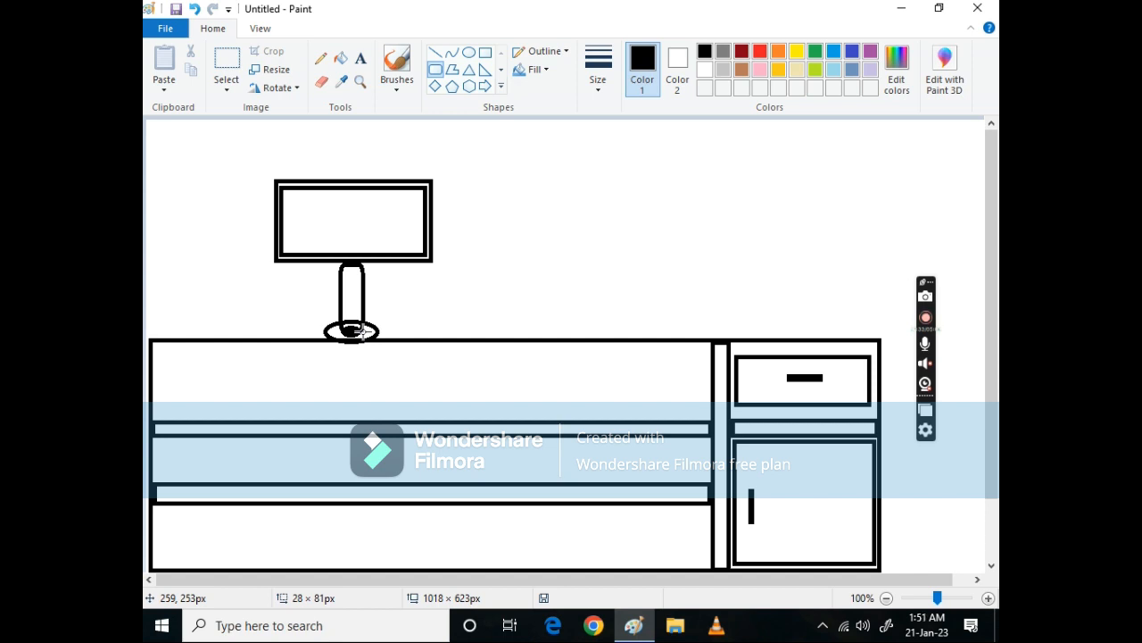
drag(364, 332, 364, 332)
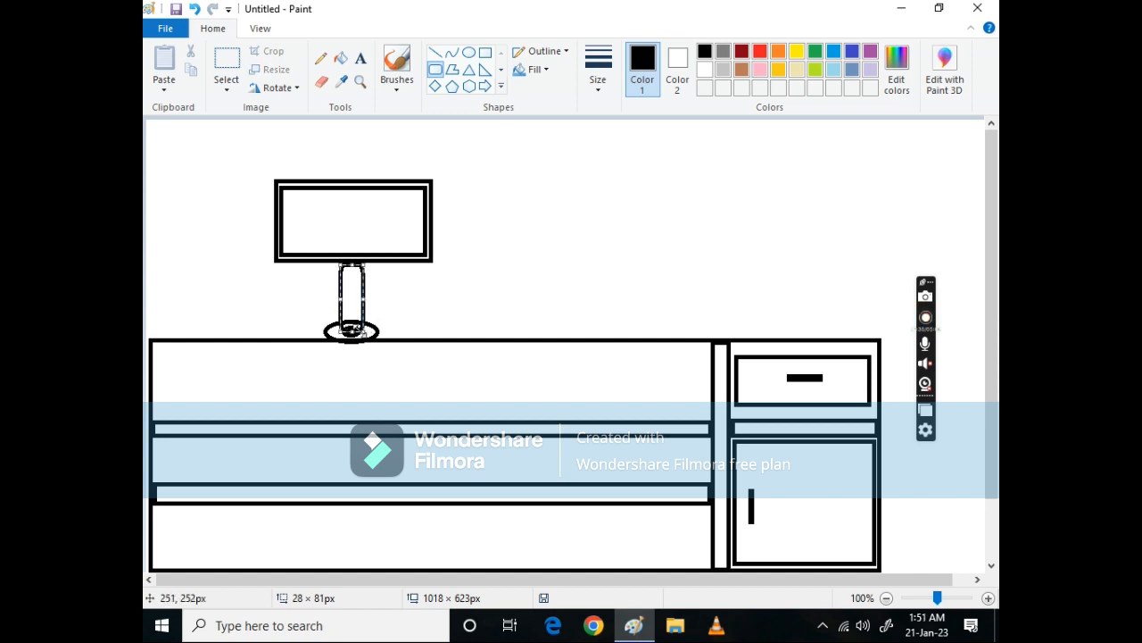
click(560, 212)
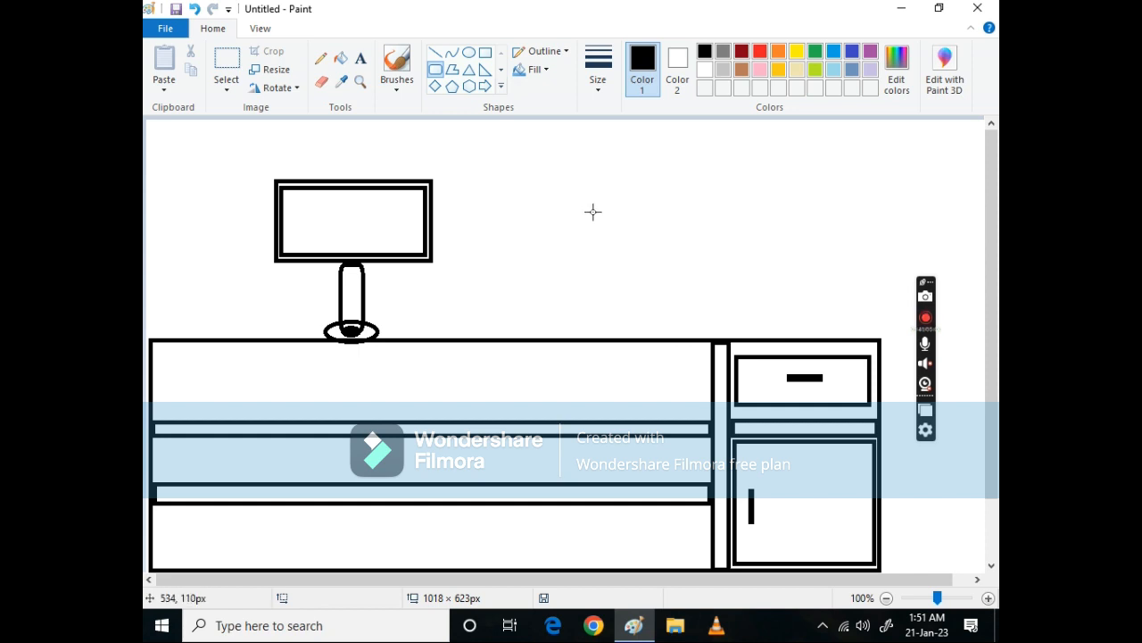
Step: Draw an upright rectangle about 87 × 172 px standing on the desk to the right of the monitor as the computer tower
click(477, 55)
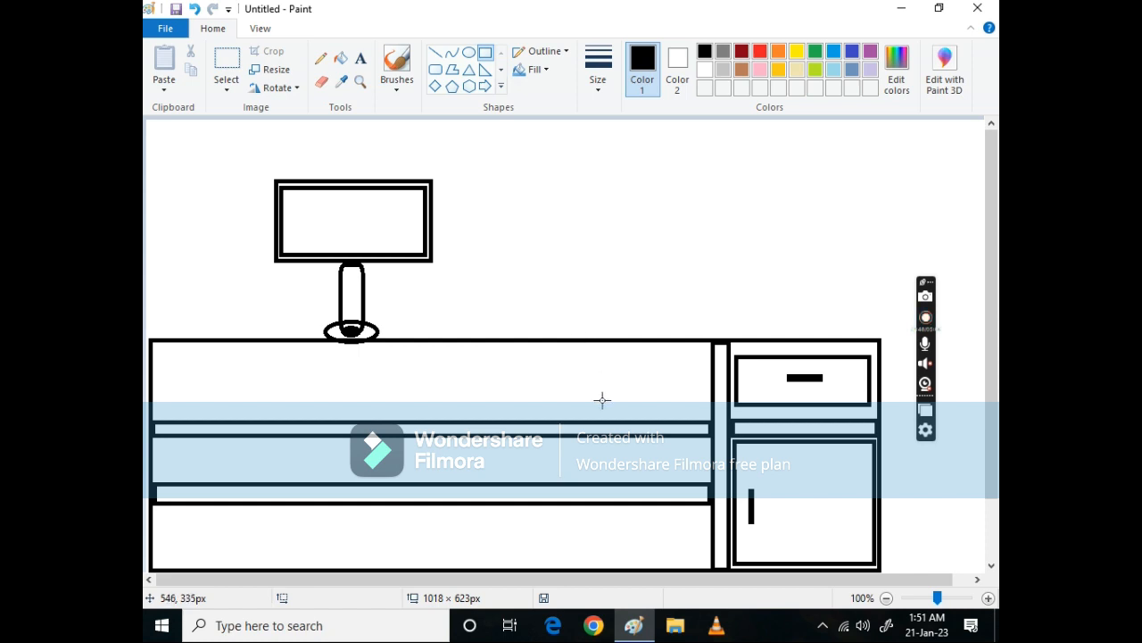
drag(597, 200, 670, 338)
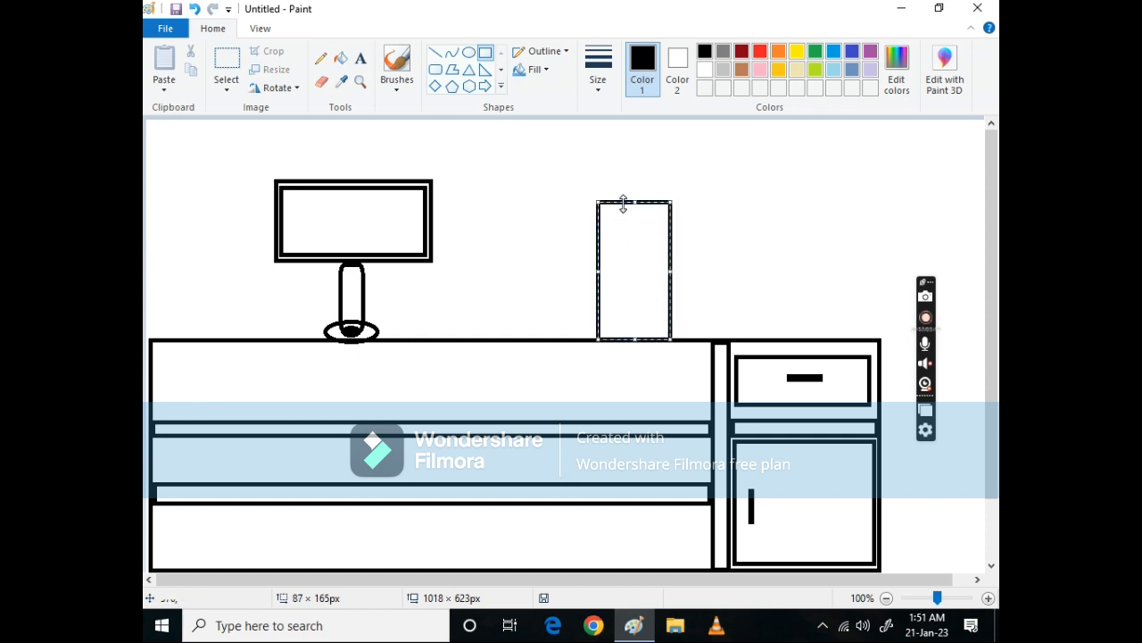
drag(632, 200, 631, 183)
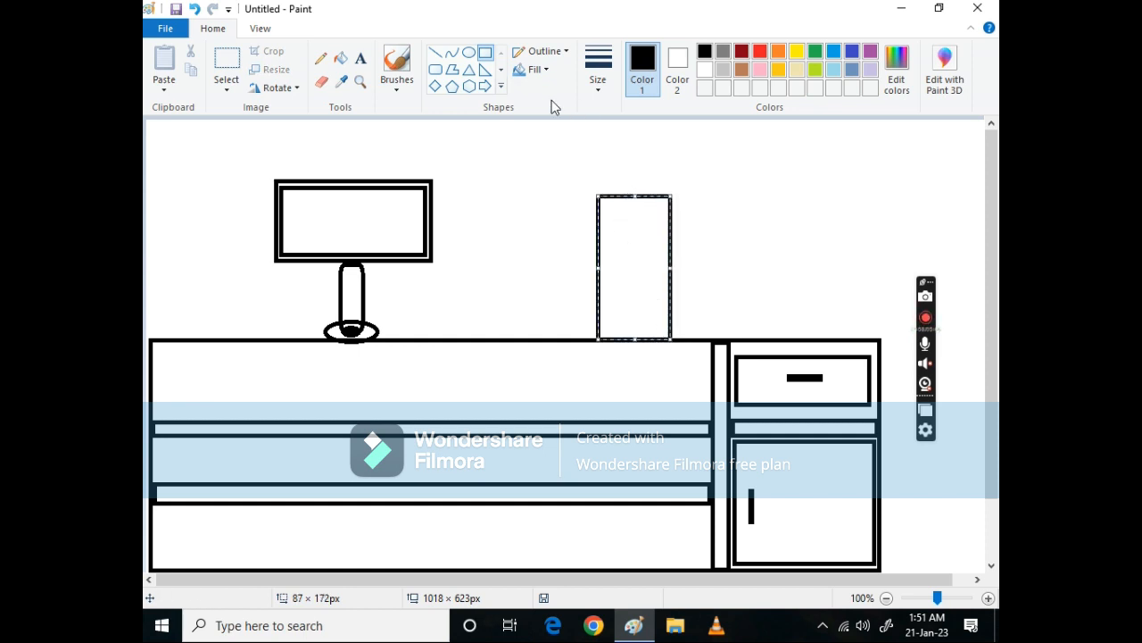
click(548, 204)
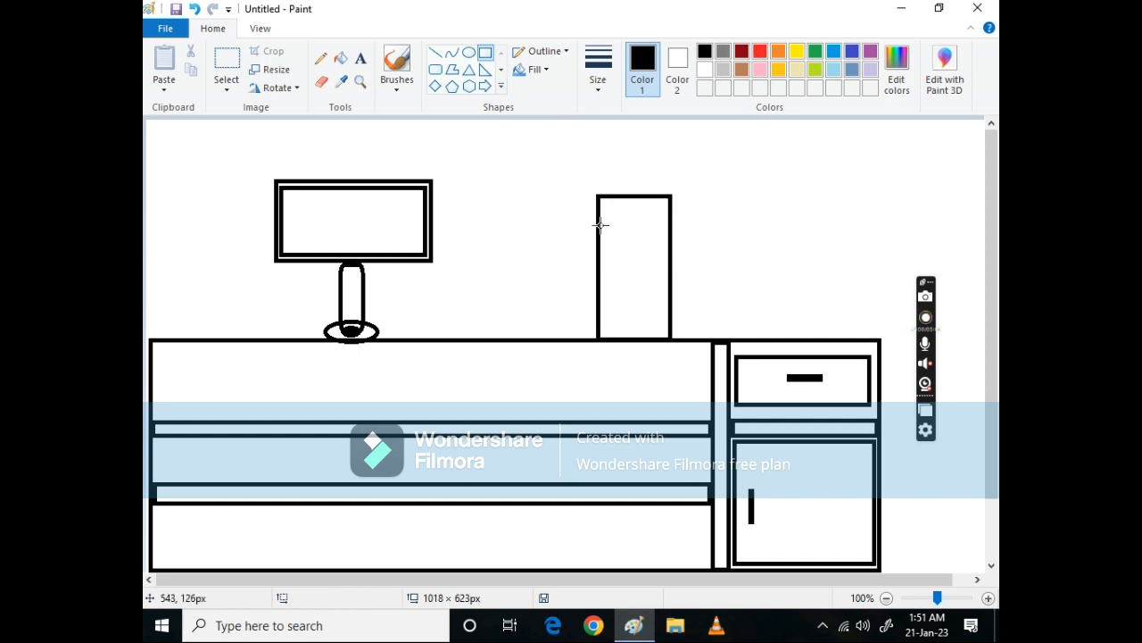
Step: Draw a thin drive-bay rectangle across the tower's upper part and a horizontal dividing line just above its middle
drag(601, 225, 669, 240)
click(719, 237)
drag(597, 273, 672, 273)
click(775, 210)
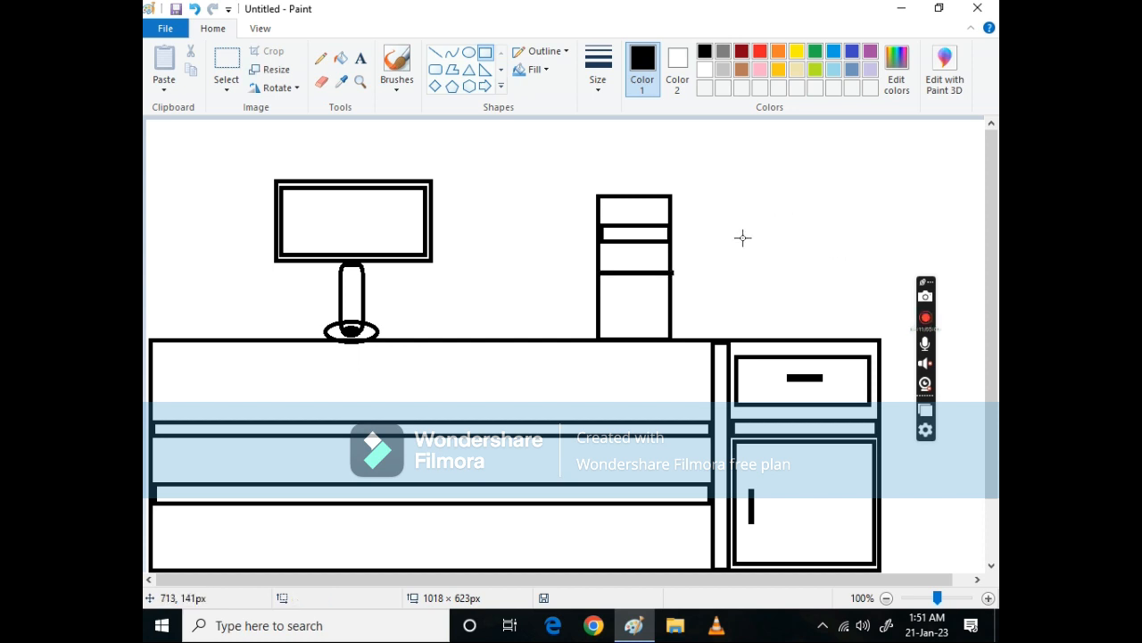
Step: Scatter small four-point stars about 5 to 9 px across the tower's lower section and erase the stray dot beside the tower
click(500, 72)
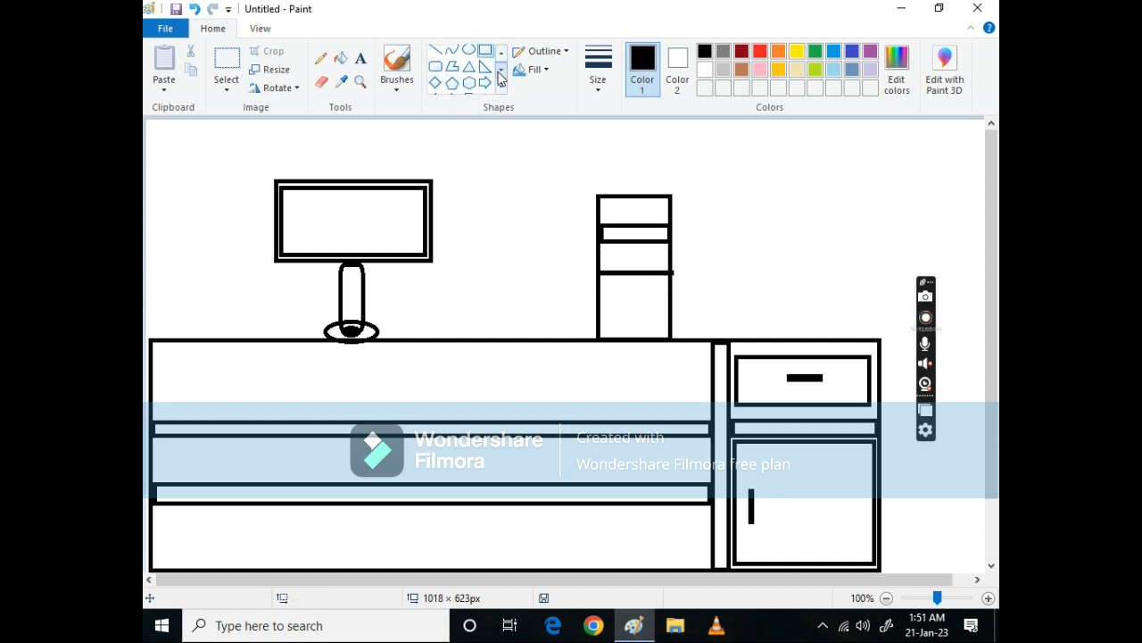
click(500, 72)
click(500, 72)
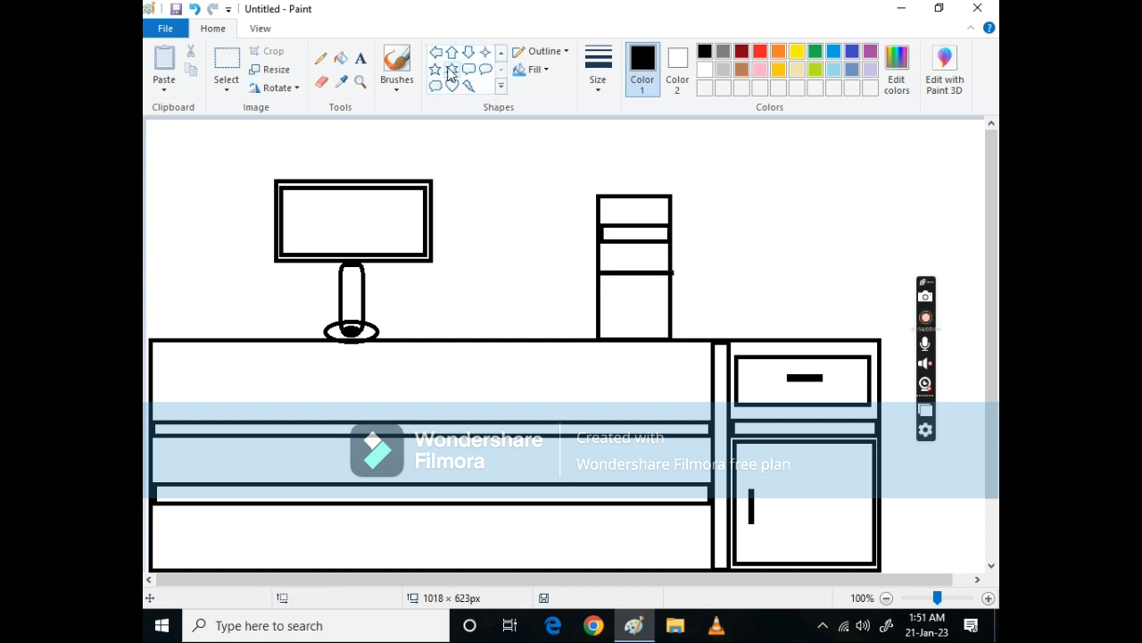
click(485, 52)
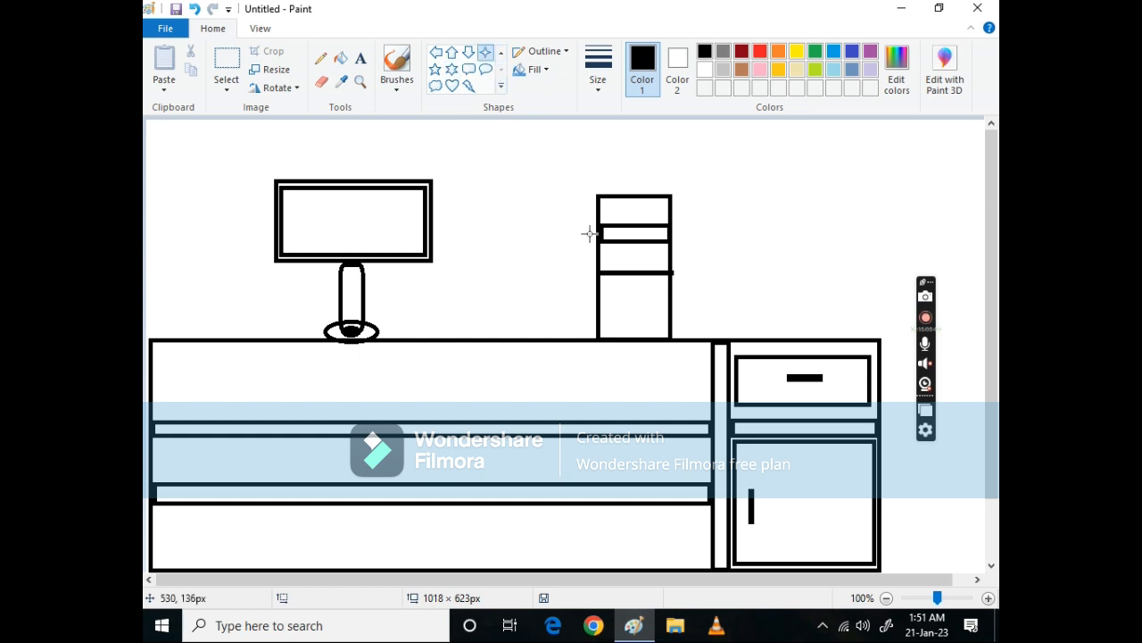
mouse_move(608, 286)
mouse_down()
mouse_move(622, 286)
mouse_move(610, 300)
mouse_move(621, 312)
mouse_move(656, 299)
mouse_move(636, 289)
mouse_move(641, 313)
mouse_move(626, 326)
mouse_move(651, 325)
mouse_up()
click(613, 304)
click(646, 321)
mouse_move(608, 324)
mouse_down()
mouse_move(659, 316)
mouse_move(637, 298)
mouse_up()
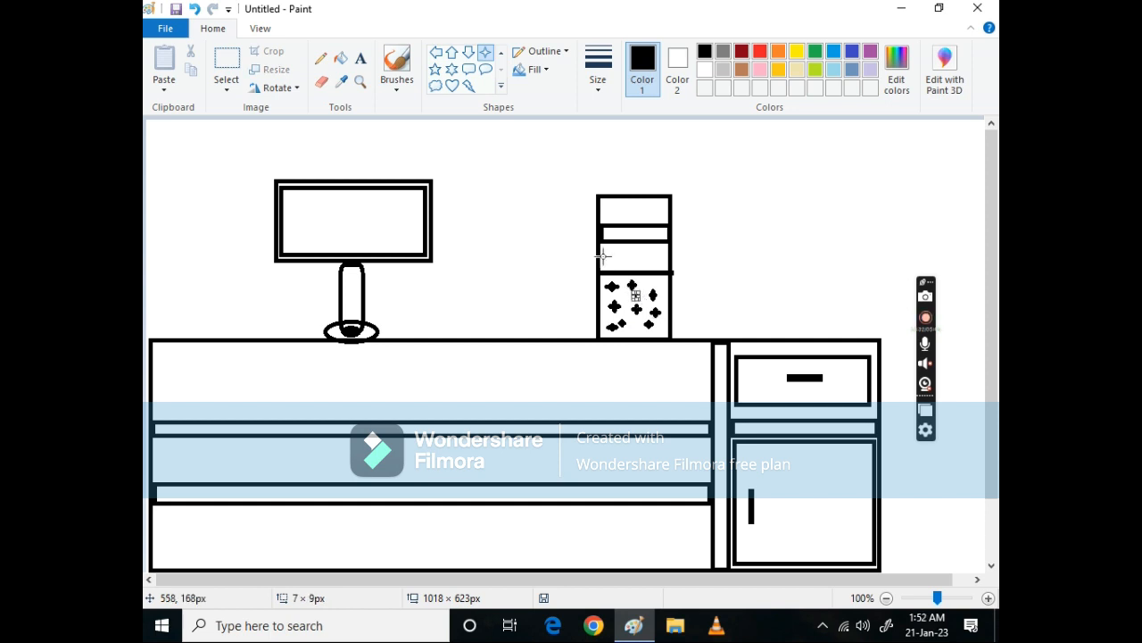
click(503, 205)
mouse_move(641, 278)
mouse_down()
mouse_move(665, 288)
mouse_move(665, 304)
mouse_up()
click(714, 270)
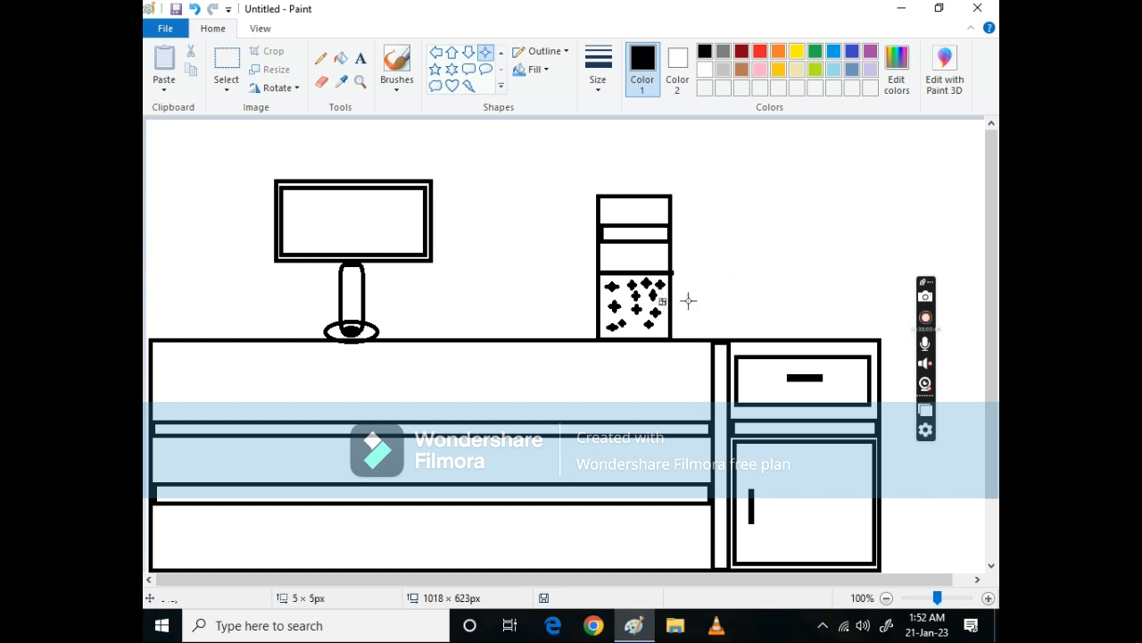
drag(738, 288, 739, 290)
mouse_move(641, 302)
mouse_down()
mouse_move(649, 308)
mouse_move(626, 316)
mouse_move(649, 335)
mouse_up()
click(691, 260)
click(714, 288)
click(662, 264)
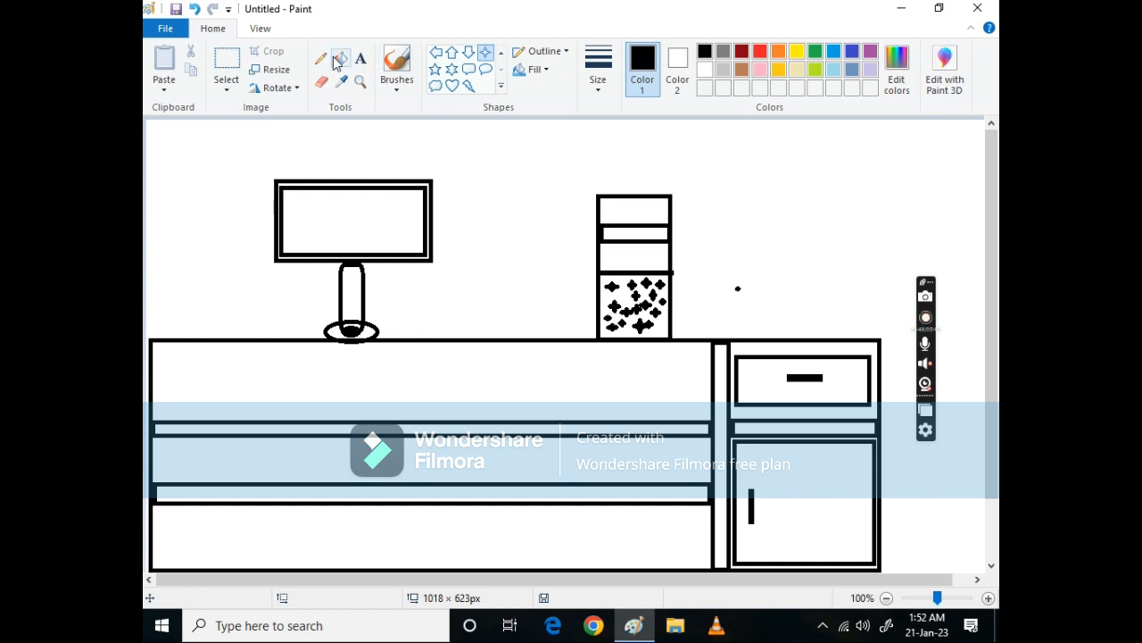
click(321, 81)
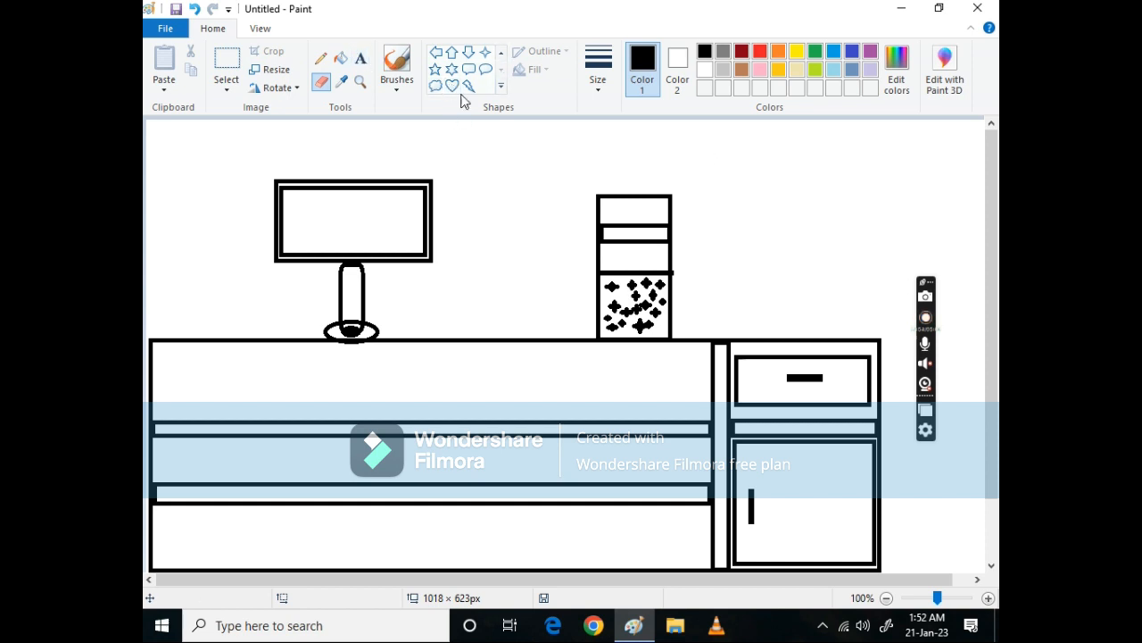
Step: Draw a thin horizontal rectangle as a drive slot in the tower's top section, above the drive bay
click(502, 53)
click(501, 53)
click(501, 53)
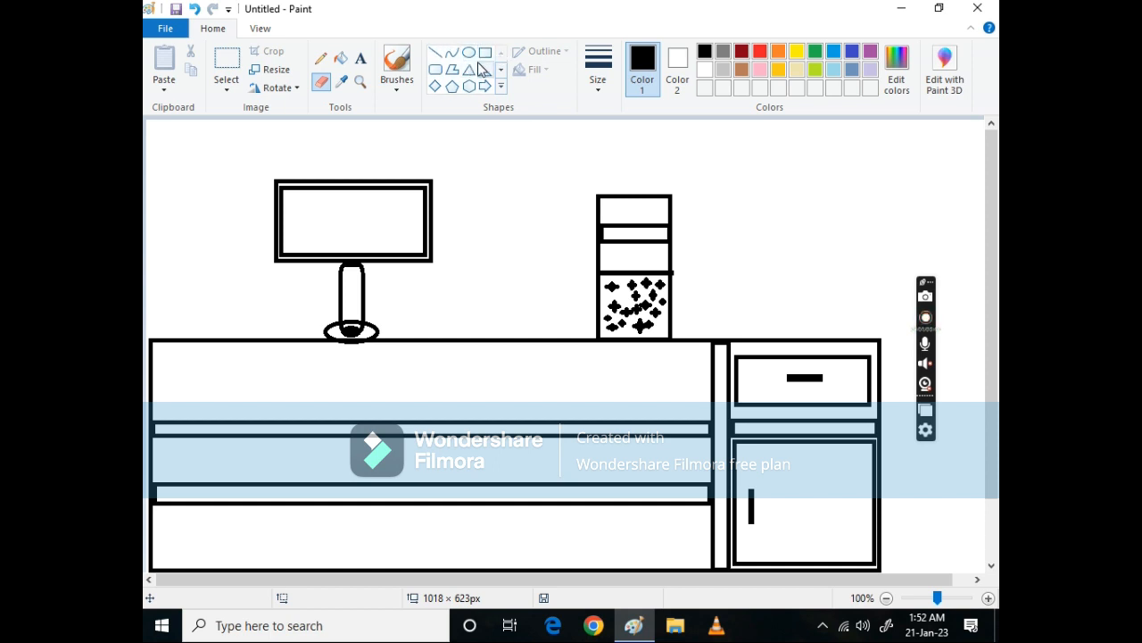
click(486, 52)
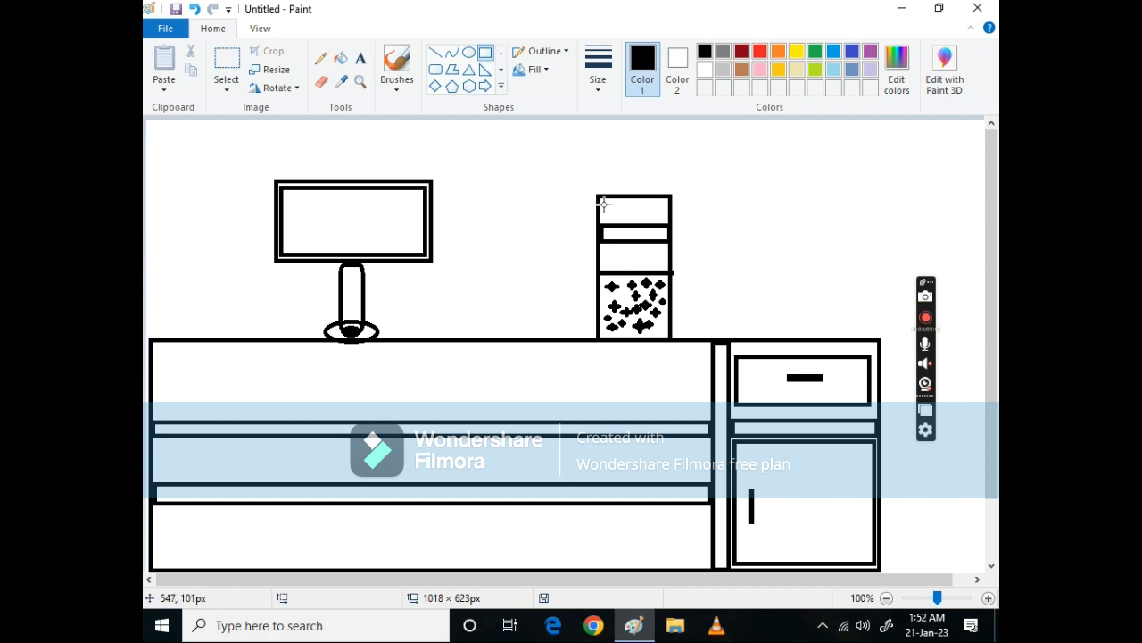
drag(602, 203, 657, 212)
click(695, 168)
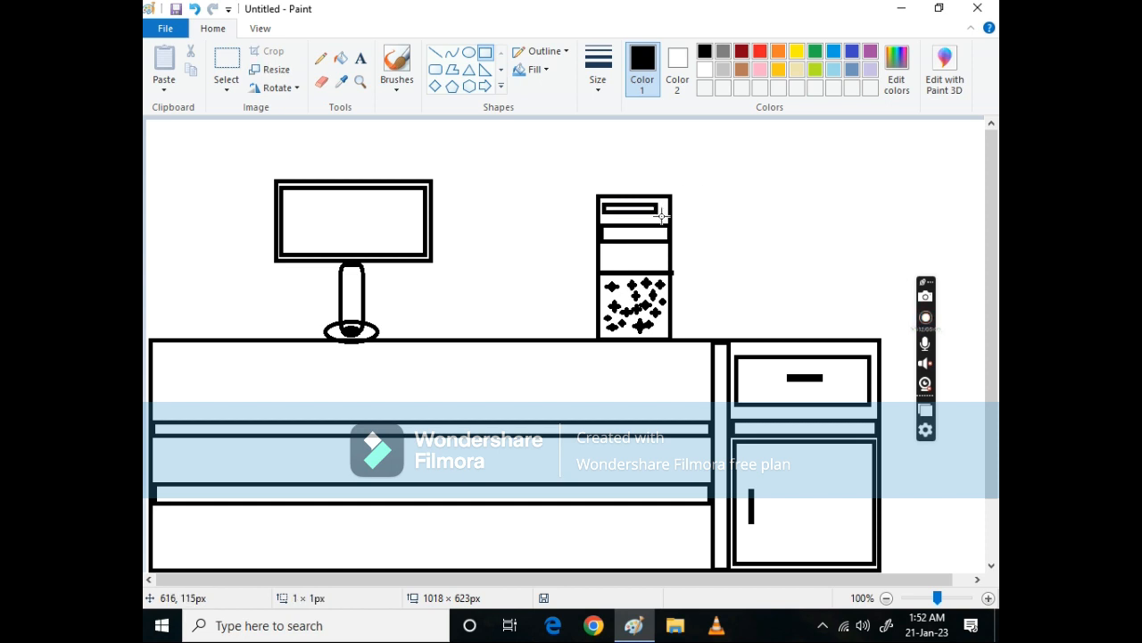
Step: Draw two tiny rectangle buttons, about 2 × 3 px and 5 × 3 px, side by side below the slot's right end
drag(662, 218, 663, 218)
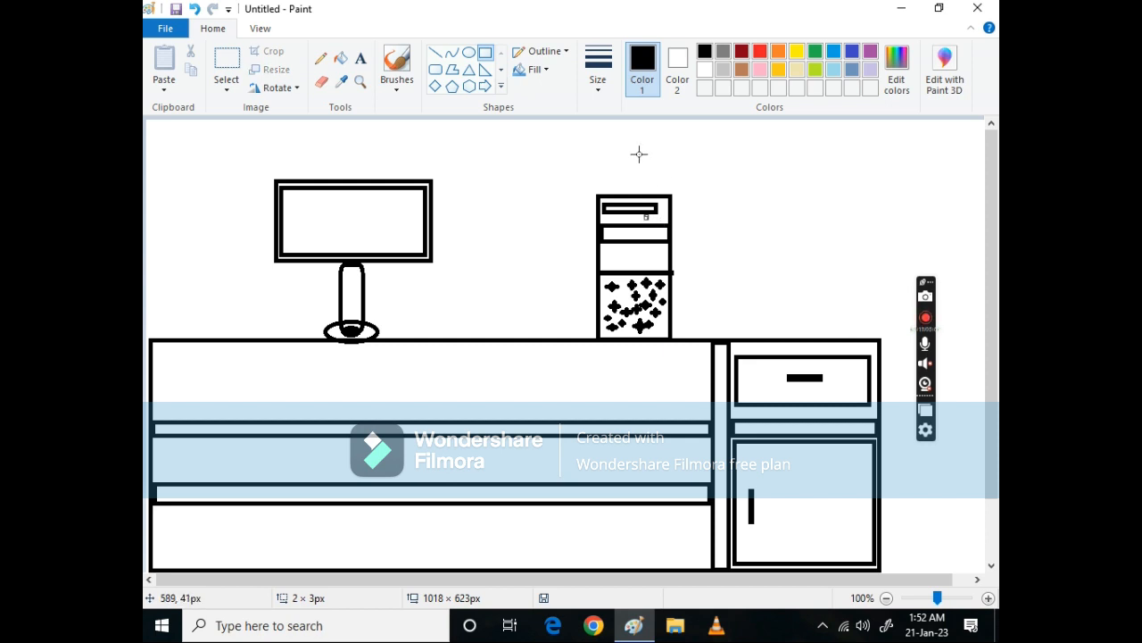
click(639, 155)
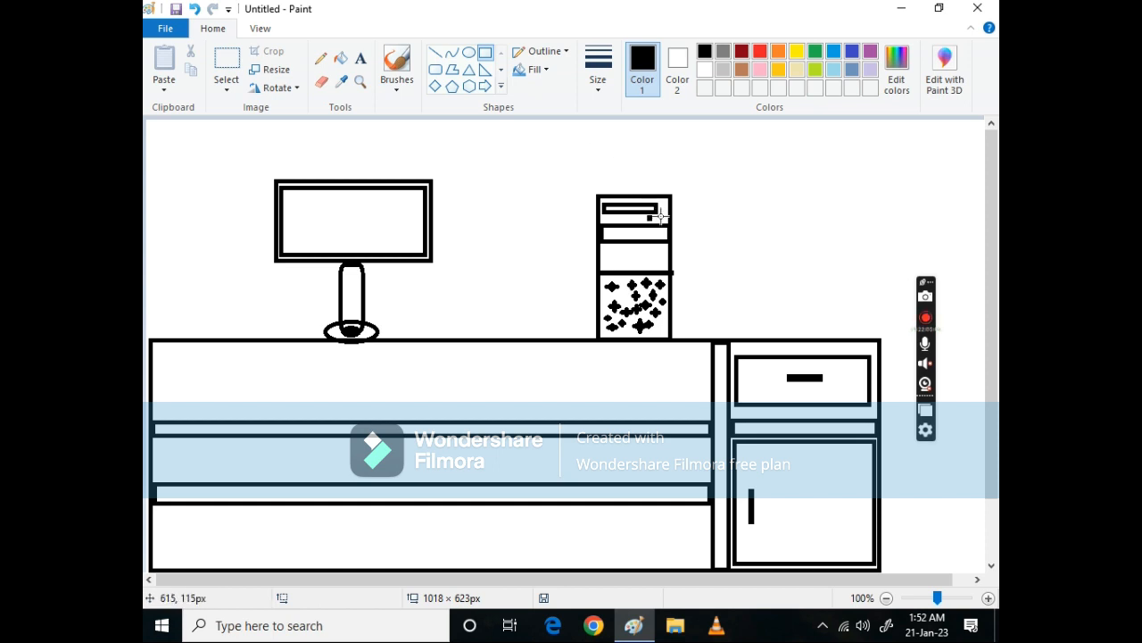
drag(662, 214, 664, 217)
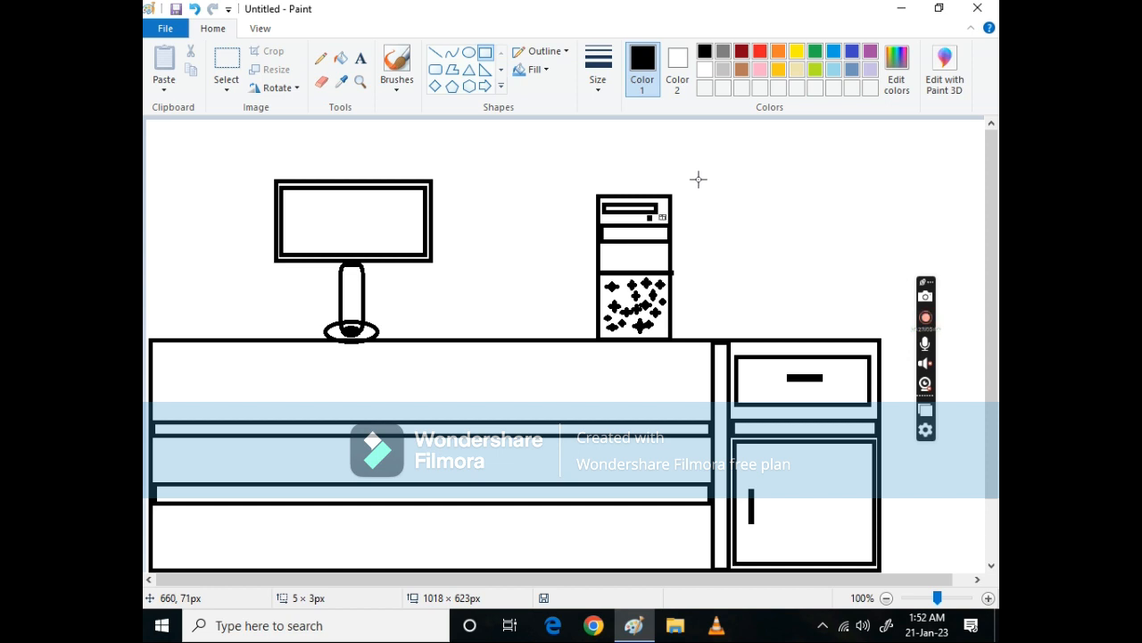
click(698, 179)
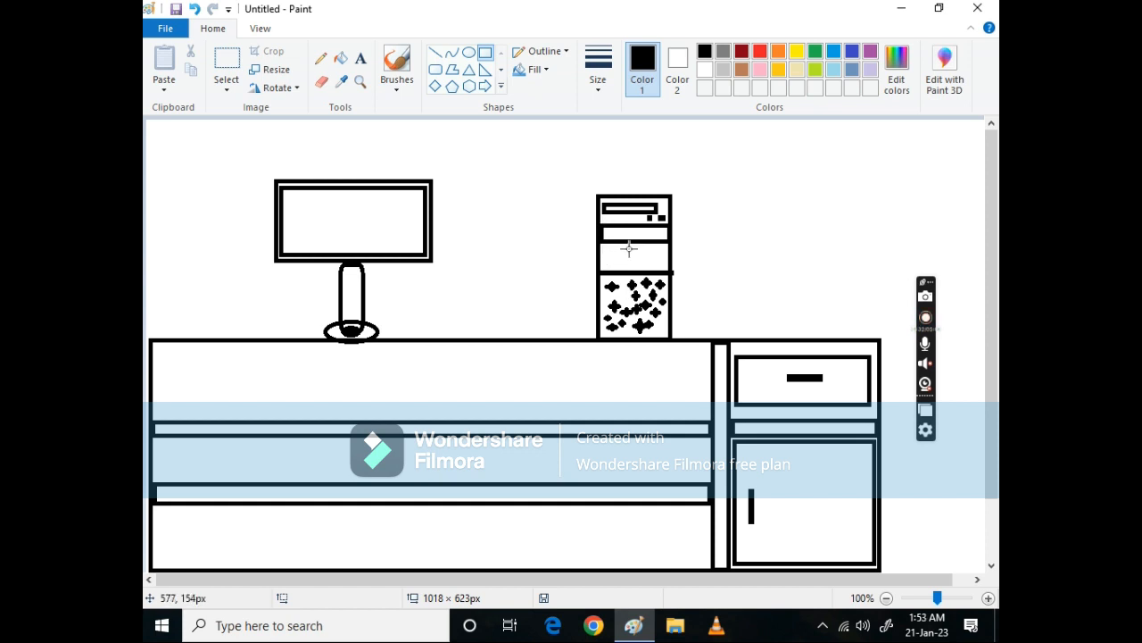
Step: Draw an upright rectangle in the tower section below the drive bay, with tiny 3 × 2 px and 4 × 4 px rectangles stacked inside
drag(620, 241, 639, 271)
click(514, 219)
drag(628, 252, 629, 252)
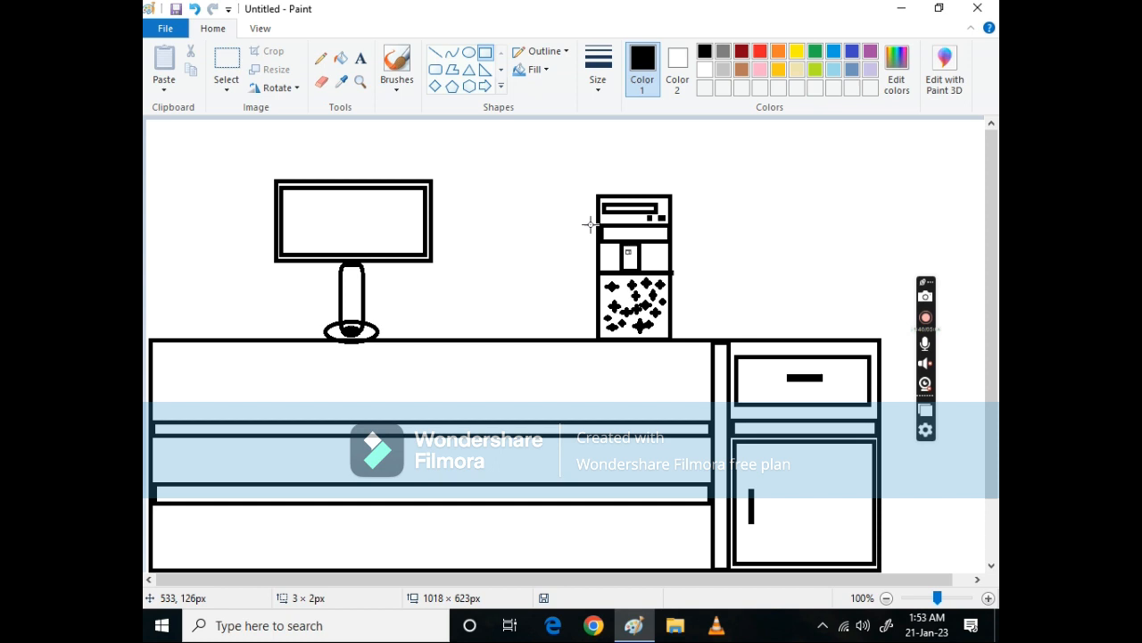
click(511, 195)
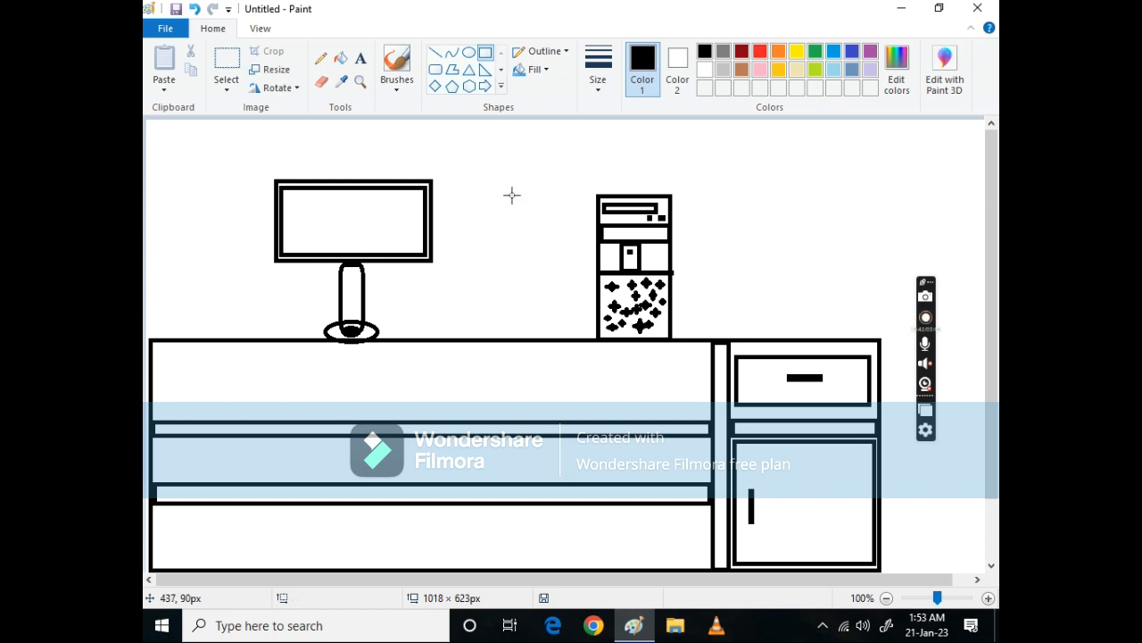
drag(629, 257, 632, 261)
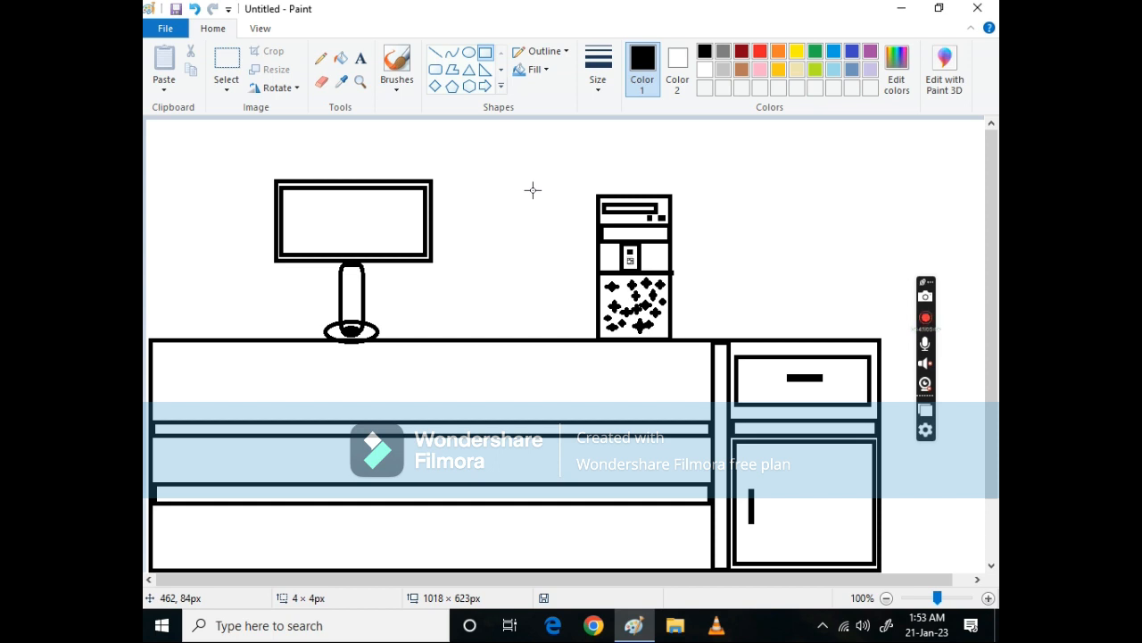
click(532, 190)
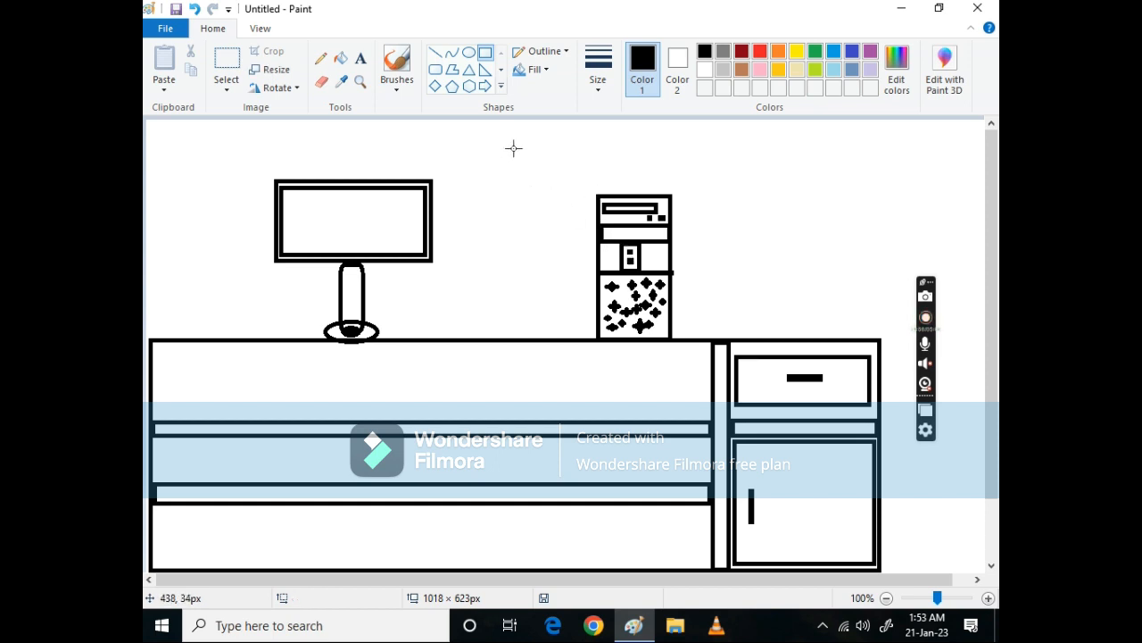
Step: Start a text box on the tower beside the small upright panel and open the font size choices
click(360, 55)
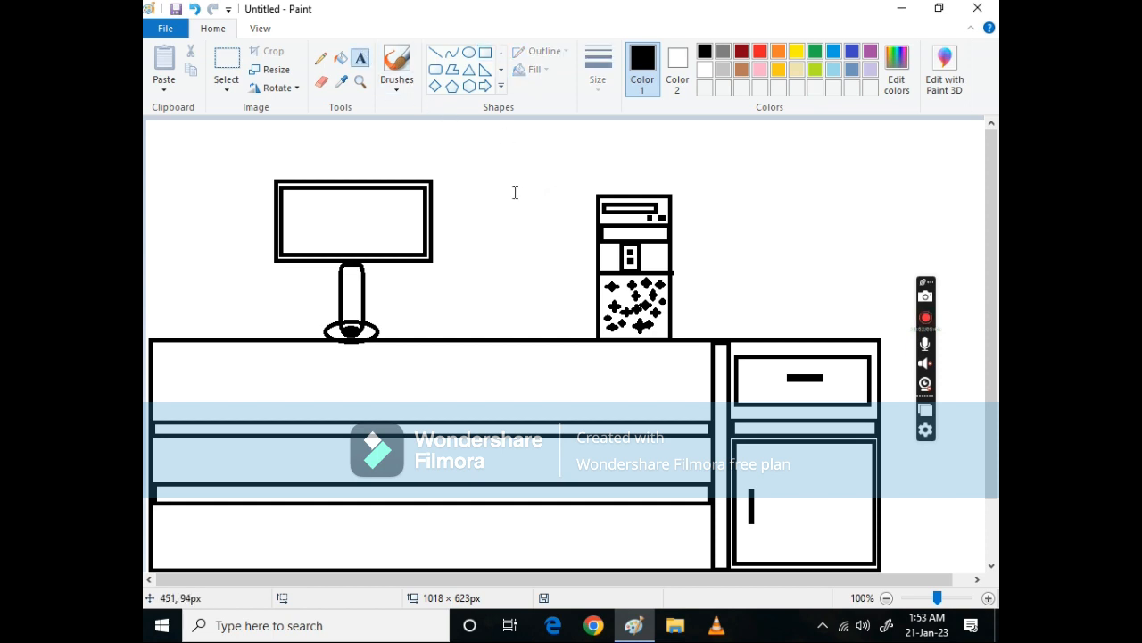
click(649, 260)
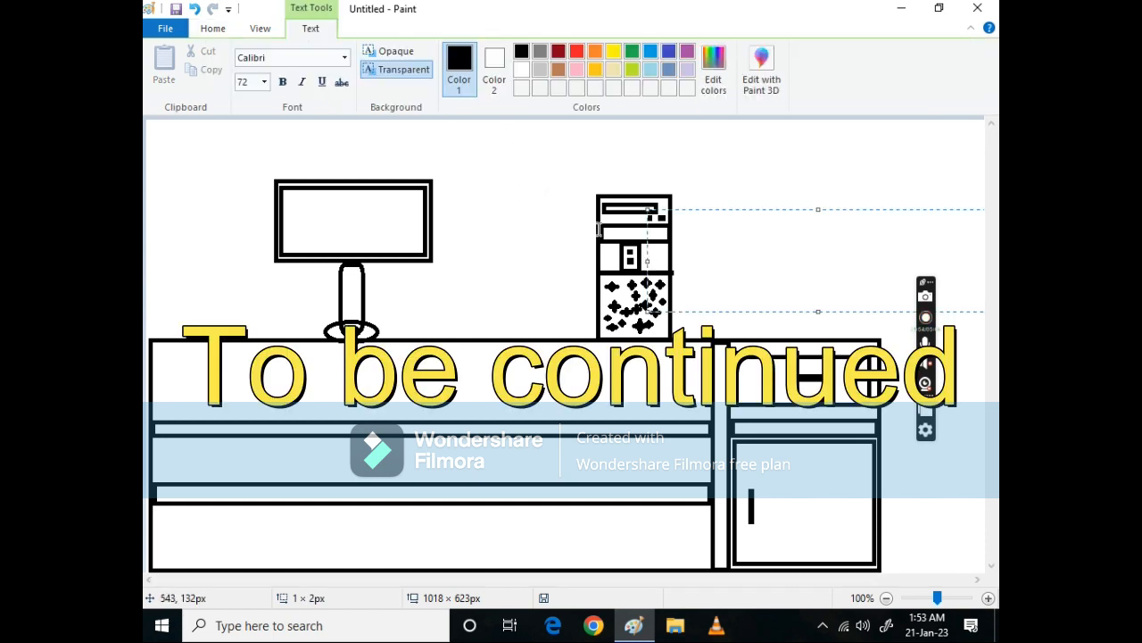
click(264, 82)
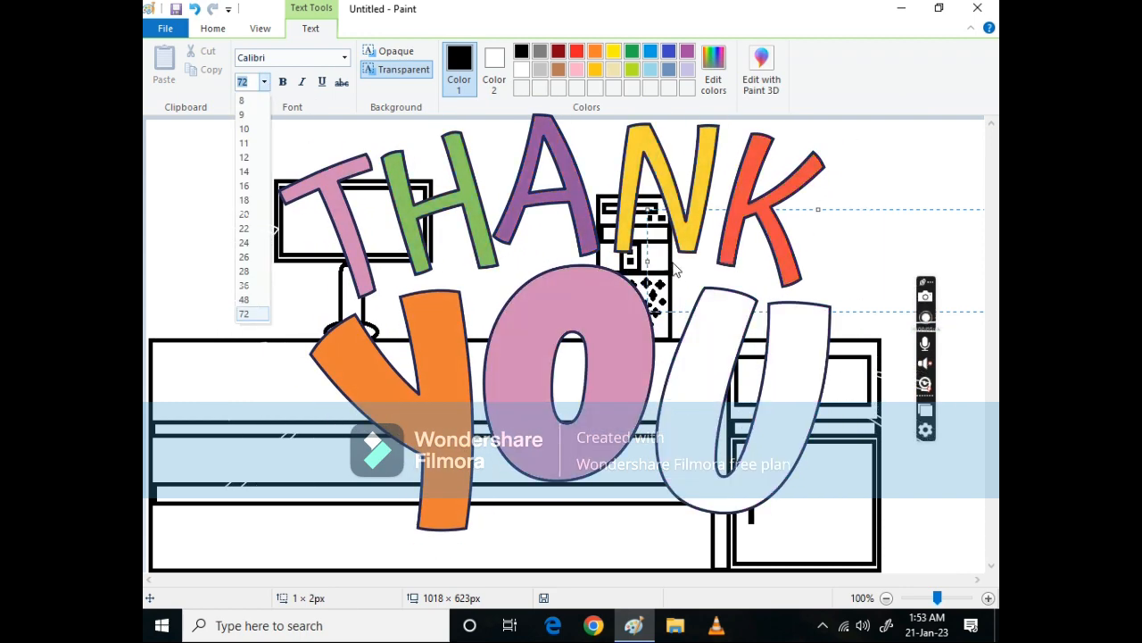